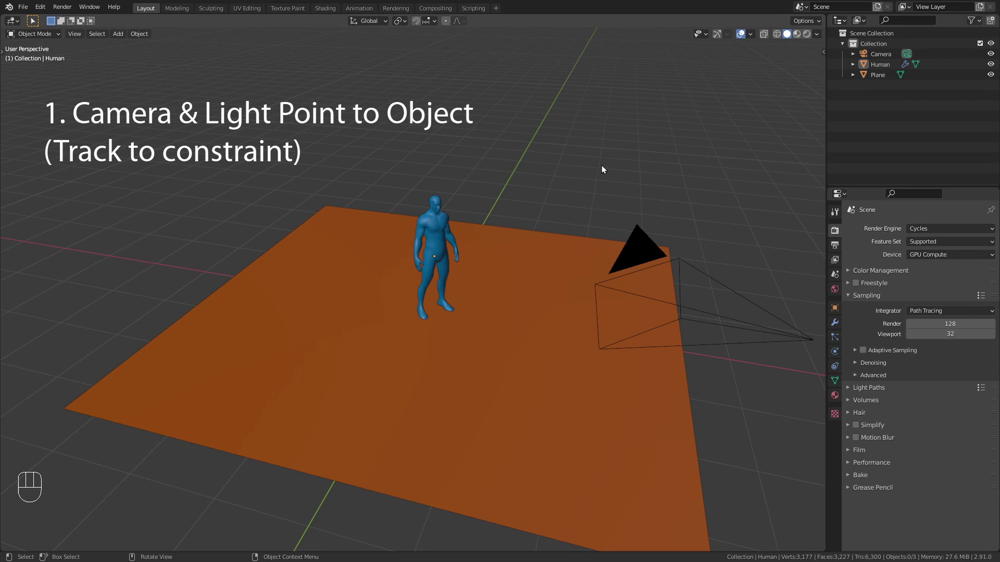
Give the Camera a Track To constraint with the Human figure as its target
{"action": "key", "text": "KP_0"}
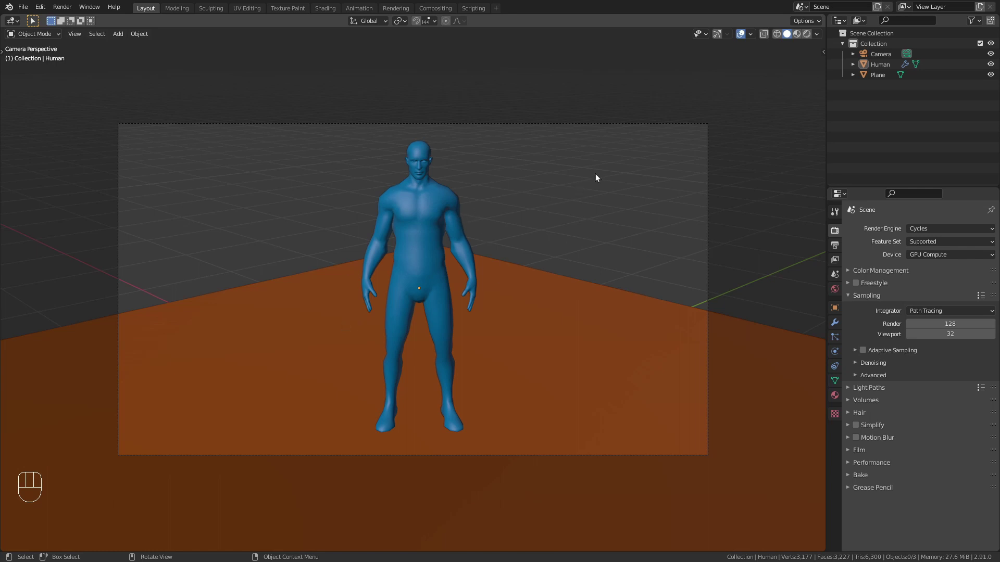
{"action": "middle_click_drag", "start_coordinate": [595, 174], "coordinate": [613, 178]}
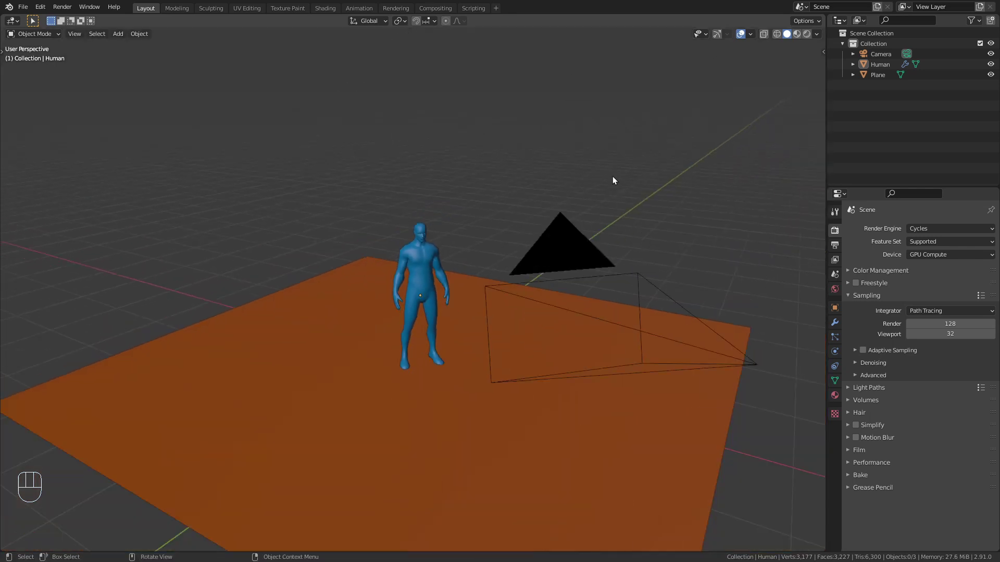
{"action": "left_click", "coordinate": [620, 277]}
{"action": "left_click", "coordinate": [834, 337]}
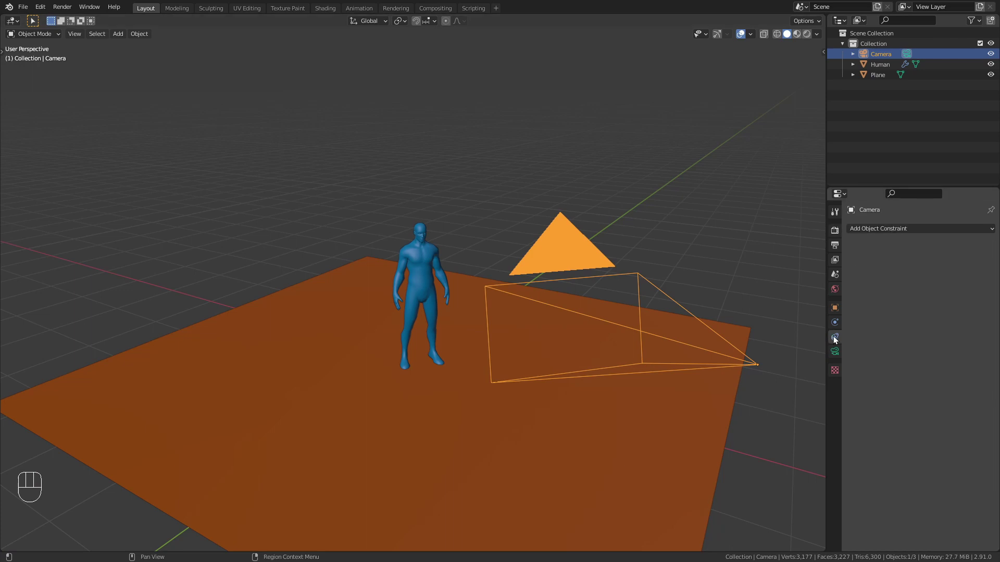
{"action": "left_click", "coordinate": [902, 229]}
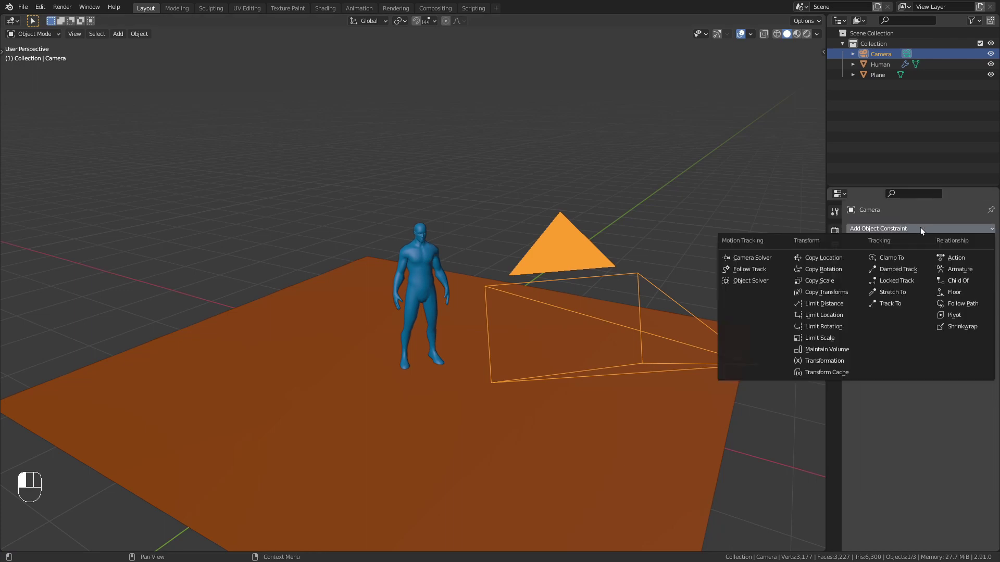
{"action": "left_click", "coordinate": [917, 306]}
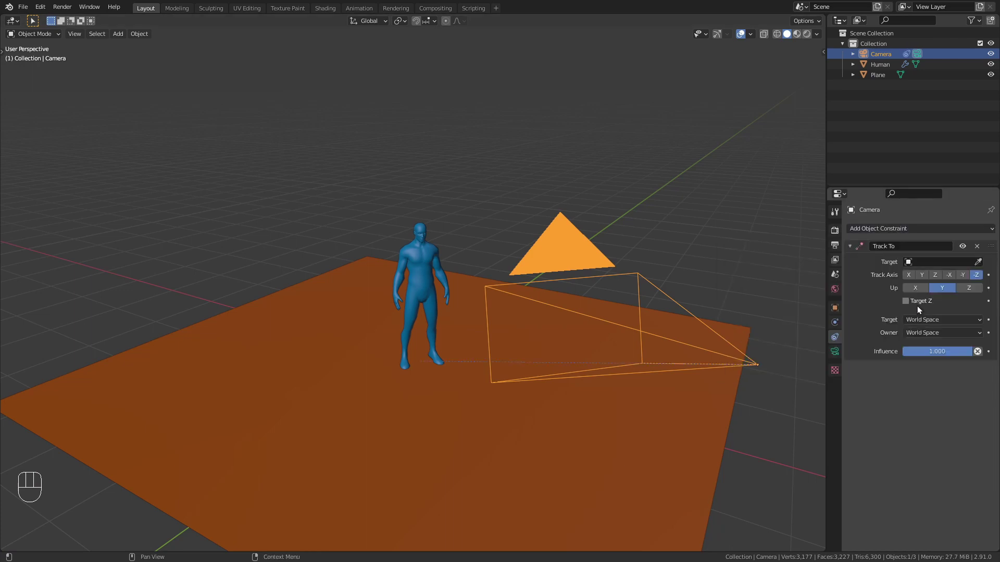
{"action": "left_click", "coordinate": [978, 262]}
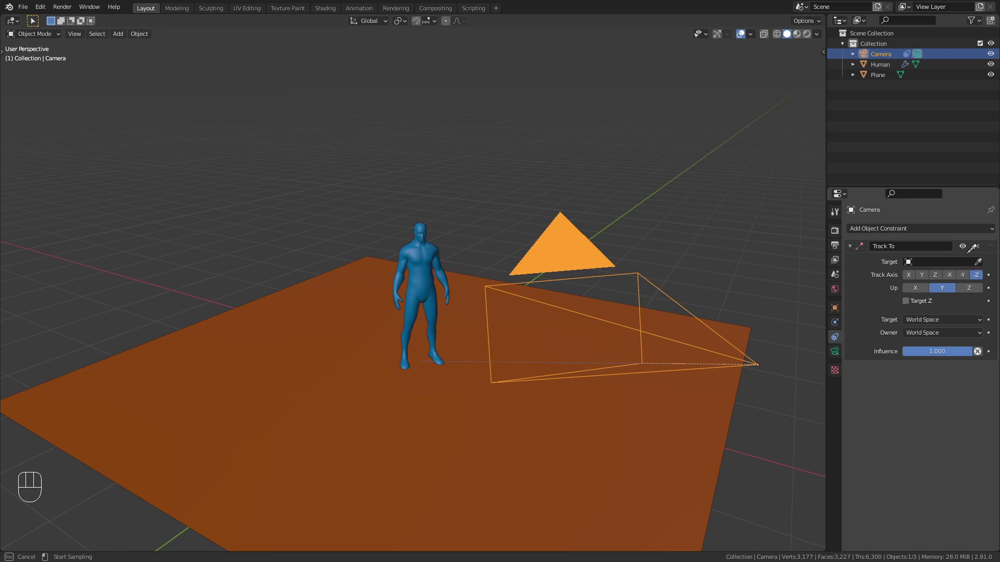
{"action": "left_click", "coordinate": [431, 256]}
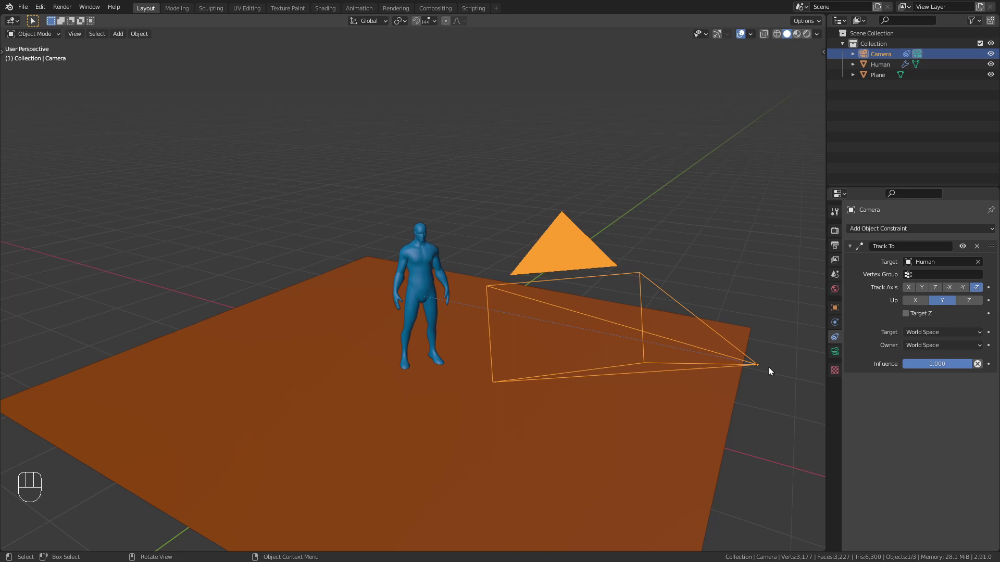
Split off a second 3D view on the left that shows the camera's view
{"action": "key", "text": "g"}
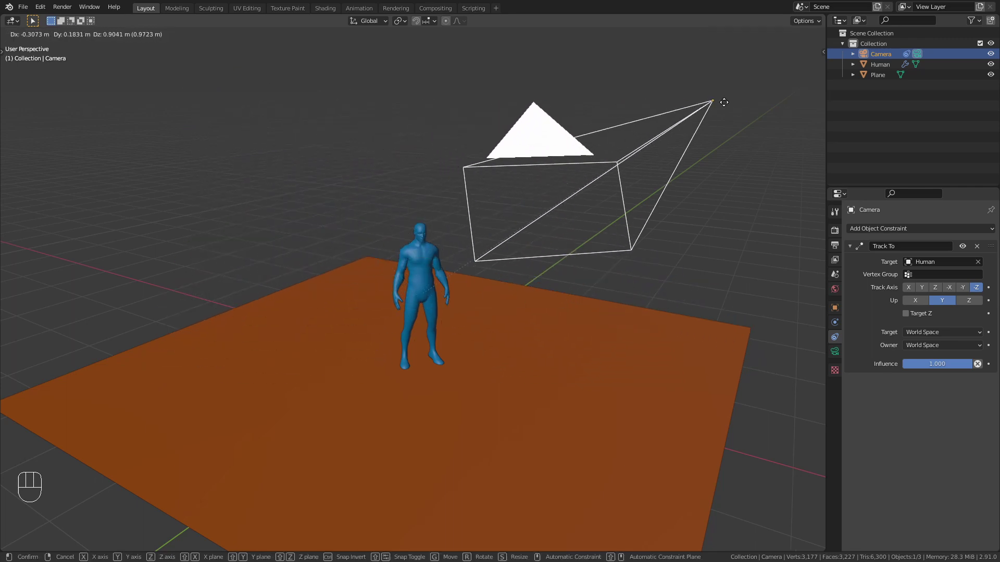
{"action": "right_click", "coordinate": [724, 103]}
{"action": "left_click_drag", "start_coordinate": [4, 16], "coordinate": [264, 67]}
{"action": "key", "text": "KP_0"}
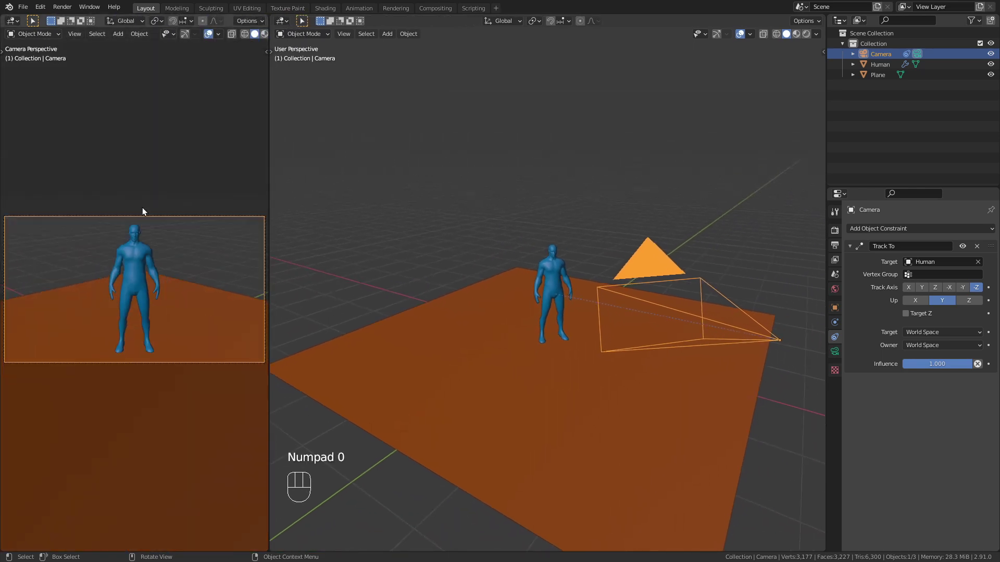
From a top-down view, move the camera to the plane's lower right corner
{"action": "middle_click_drag", "start_coordinate": [636, 231], "coordinate": [651, 277]}
{"action": "key", "text": "g"}
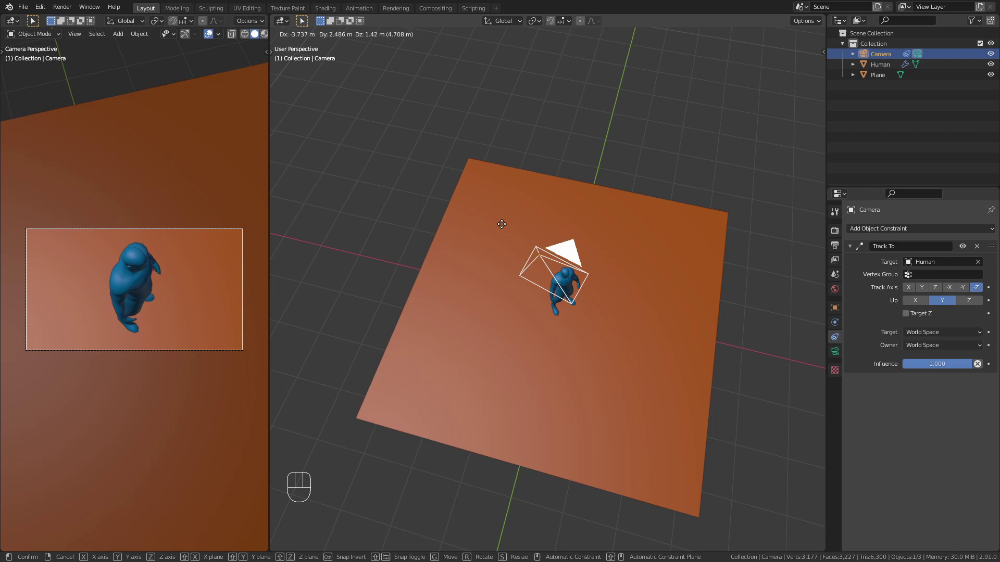
{"action": "left_click", "coordinate": [725, 454]}
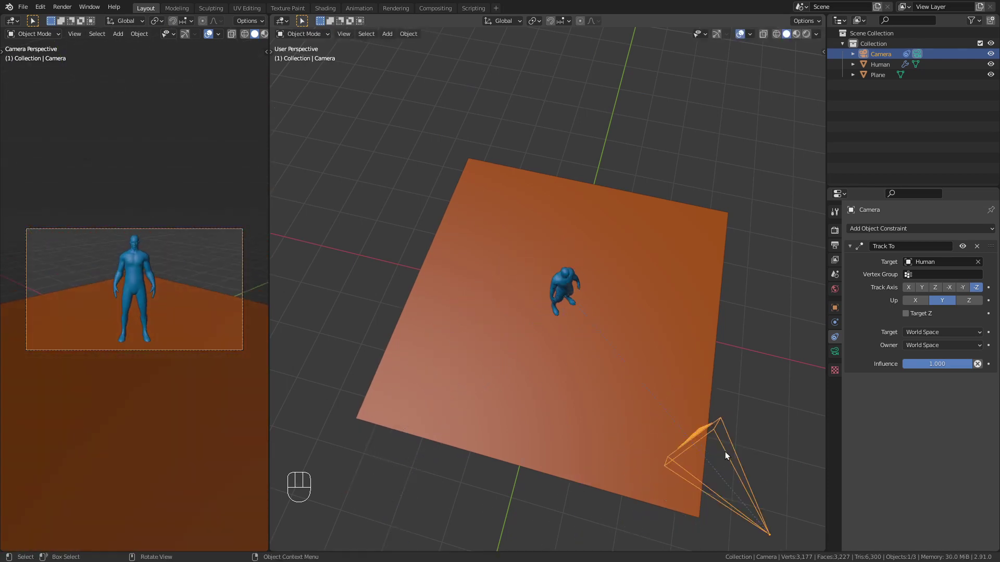
{"action": "middle_click_drag", "start_coordinate": [655, 358], "coordinate": [601, 329]}
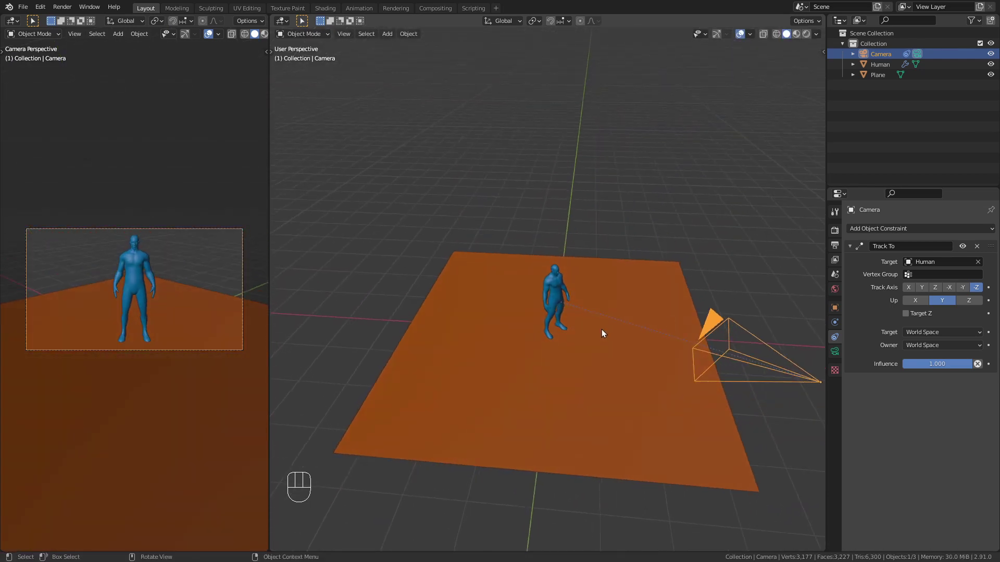
{"action": "scroll", "coordinate": [574, 326], "scroll_direction": "up", "scroll_amount": 4}
Add a Spot light and raise it about 3.4 m straight up along Z
{"action": "key", "text": "shift+a"}
{"action": "mouse_move", "coordinate": [529, 302]}
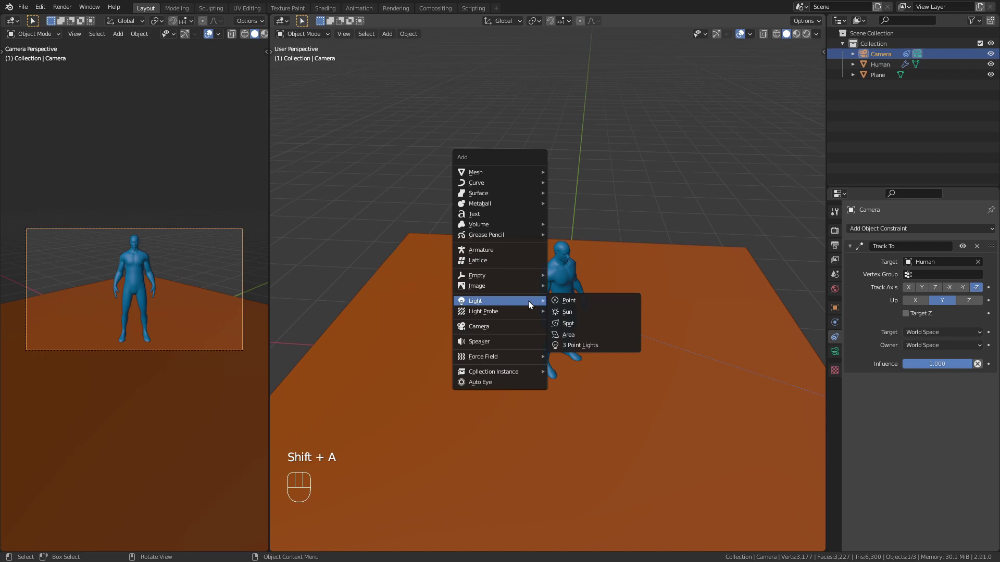
{"action": "left_click", "coordinate": [609, 326]}
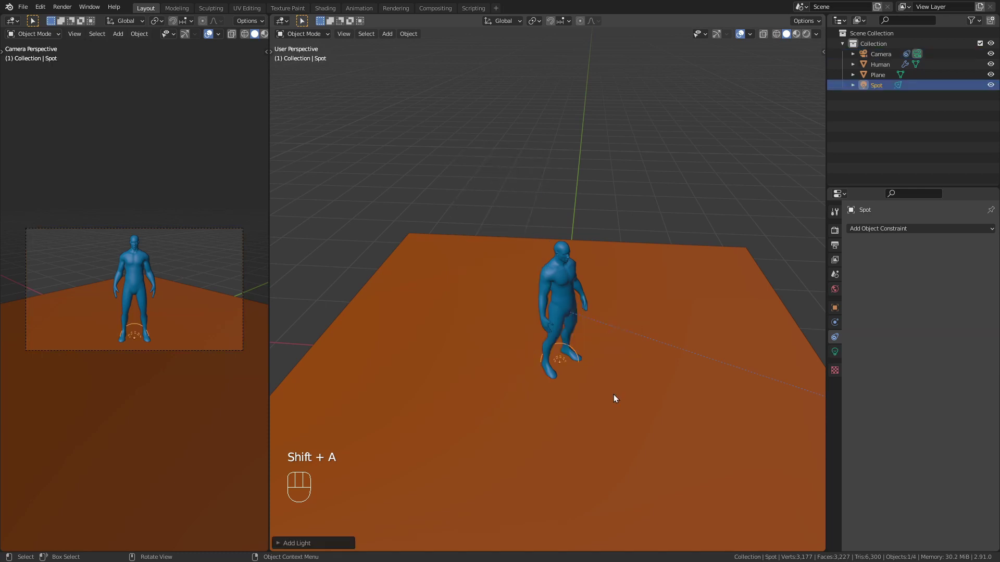
{"action": "key", "text": "g"}
{"action": "key", "text": "z"}
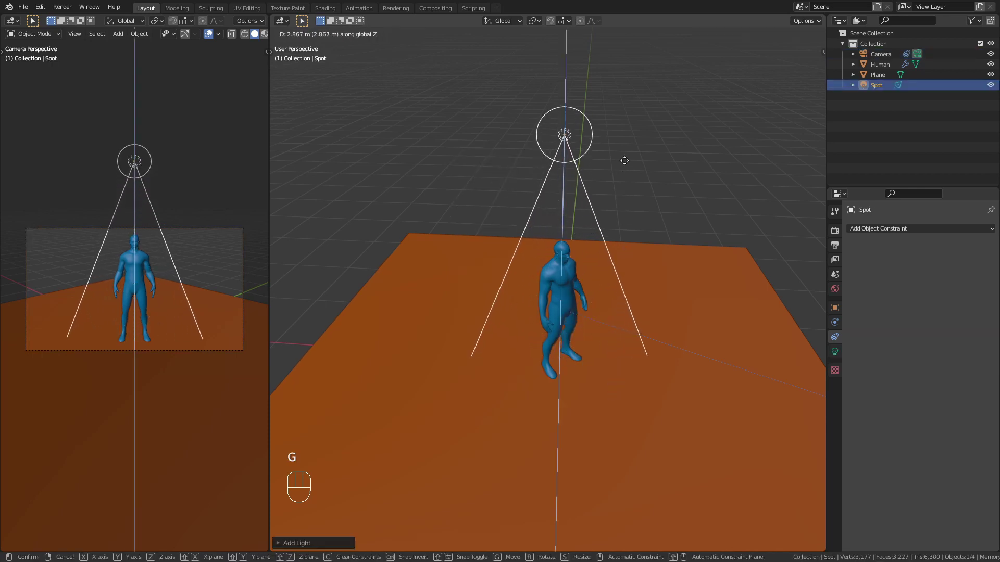
{"action": "mouse_move", "coordinate": [636, 97]}
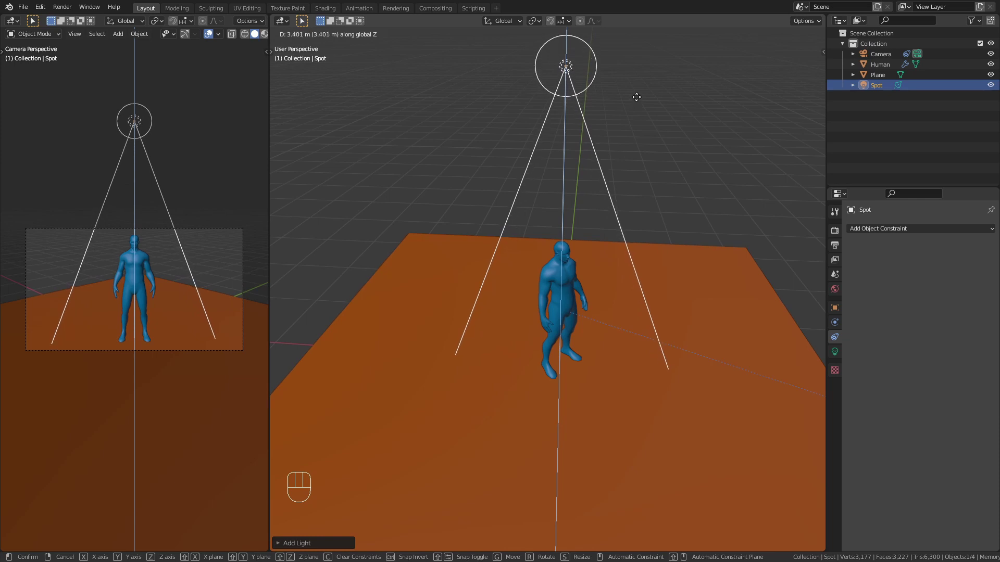
{"action": "left_click", "coordinate": [637, 97]}
Give the spot light a Track To constraint targeting the Human figure
{"action": "left_click", "coordinate": [907, 229]}
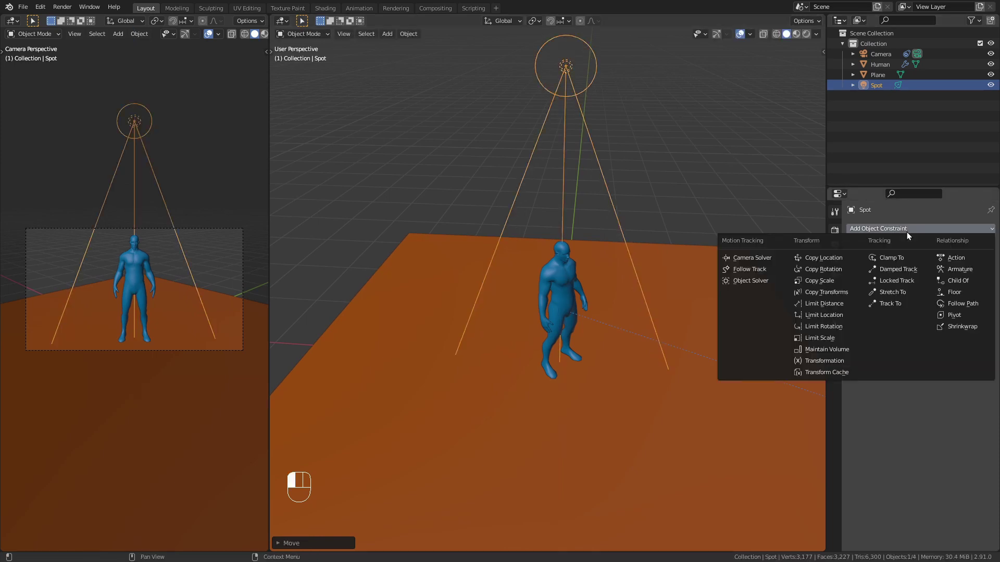
{"action": "left_click", "coordinate": [903, 308]}
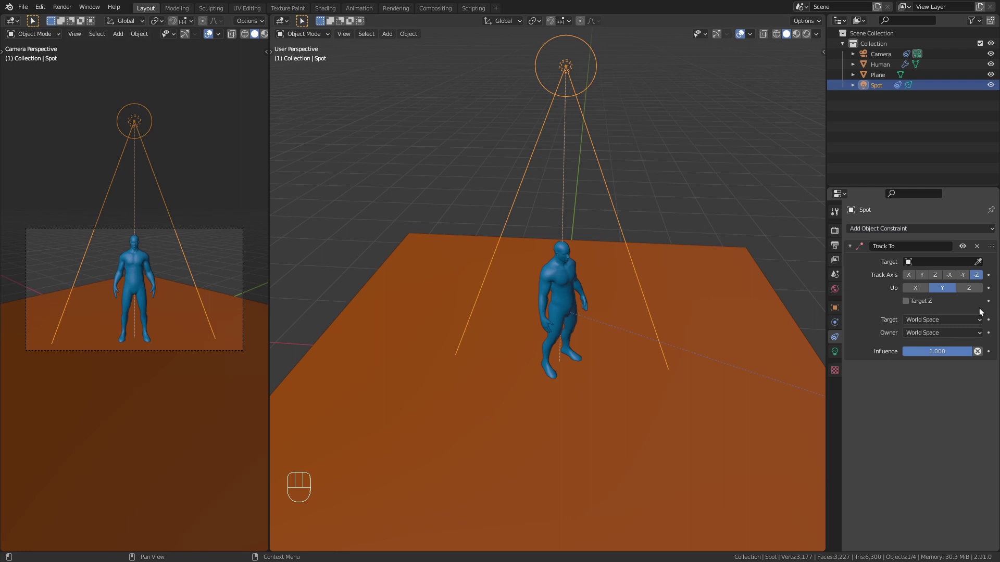
{"action": "left_click", "coordinate": [978, 261]}
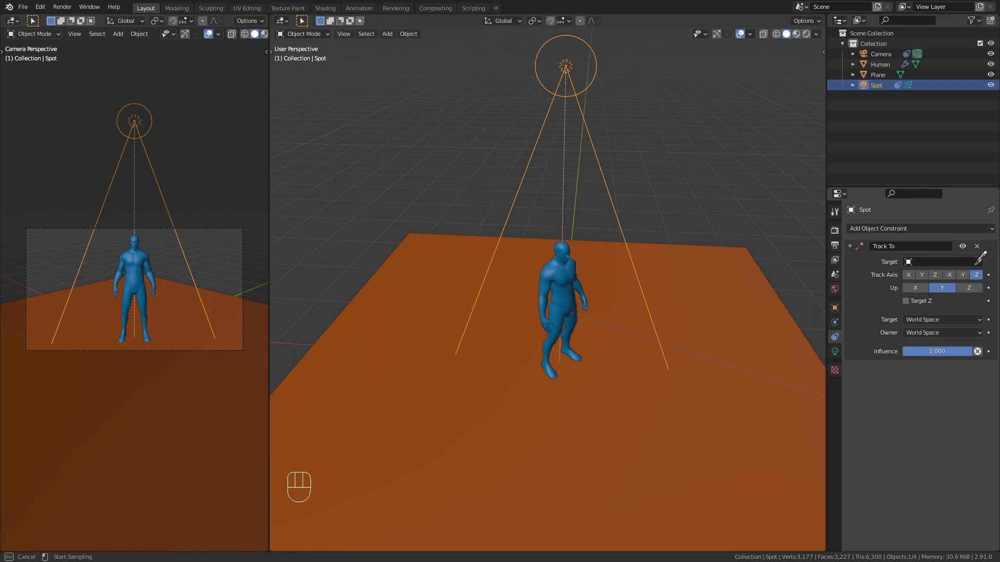
{"action": "left_click", "coordinate": [564, 279]}
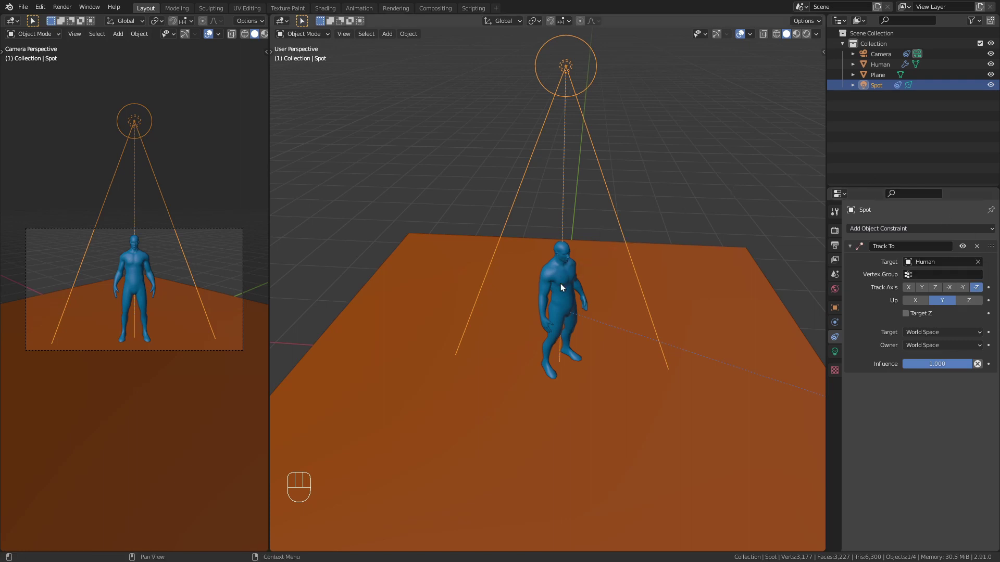
Switch both views to rendered shading and set the spot light power to 350 W
{"action": "left_click", "coordinate": [808, 36]}
{"action": "left_click", "coordinate": [264, 34]}
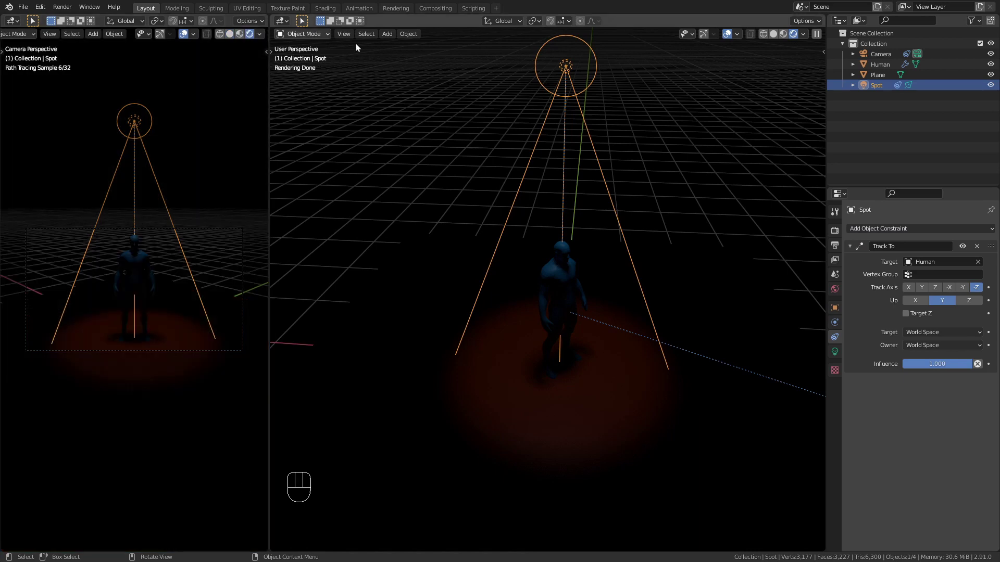
{"action": "left_click", "coordinate": [834, 351]}
{"action": "left_click", "coordinate": [945, 297]}
{"action": "type", "text": "3"}
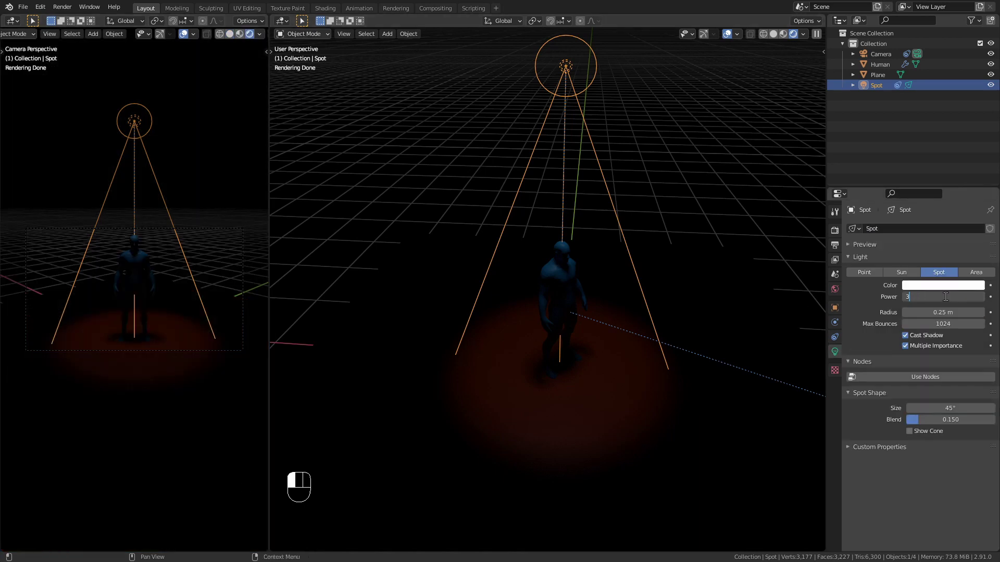
{"action": "type", "text": "50"}
{"action": "key", "text": "Return"}
From the top view, reposition the spot light off to the side of the figure
{"action": "middle_click_drag", "start_coordinate": [633, 224], "coordinate": [632, 338]}
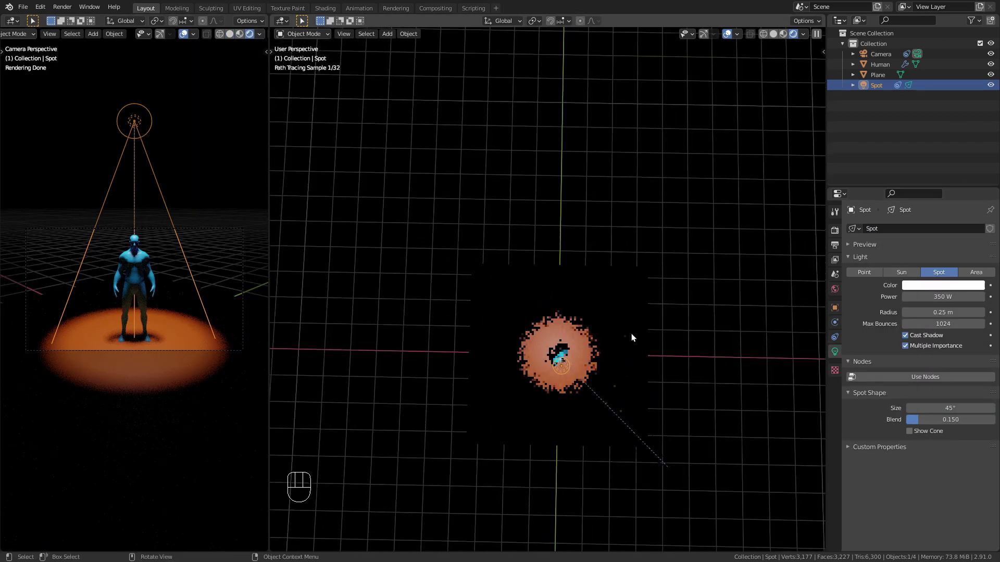
{"action": "key", "text": "KP_7"}
{"action": "key", "text": "g"}
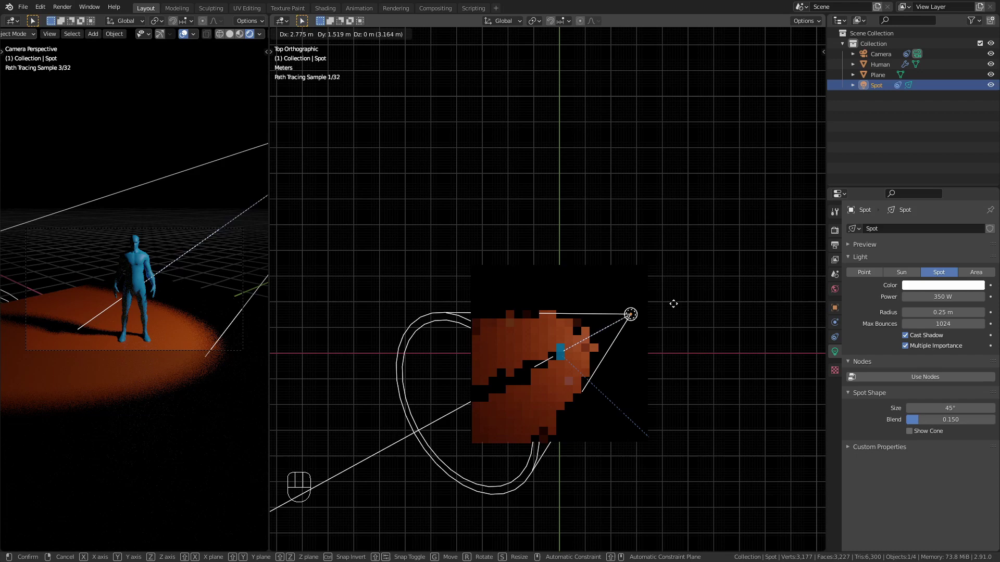
{"action": "left_click", "coordinate": [691, 421]}
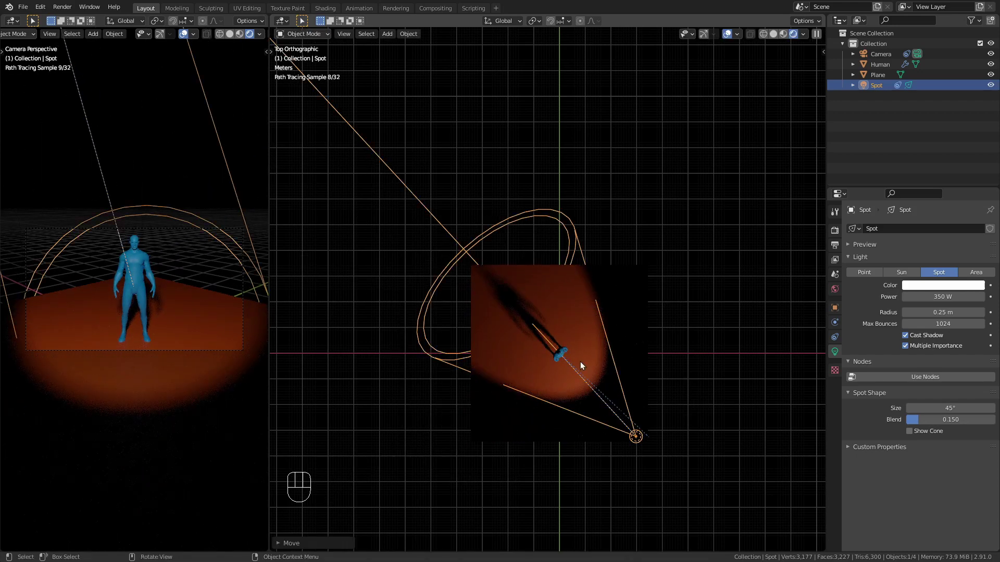
{"action": "scroll", "coordinate": [575, 369], "scroll_direction": "up", "scroll_amount": 3}
Shift the Human figure to a new spot on the plane, then deselect everything
{"action": "left_click", "coordinate": [566, 387]}
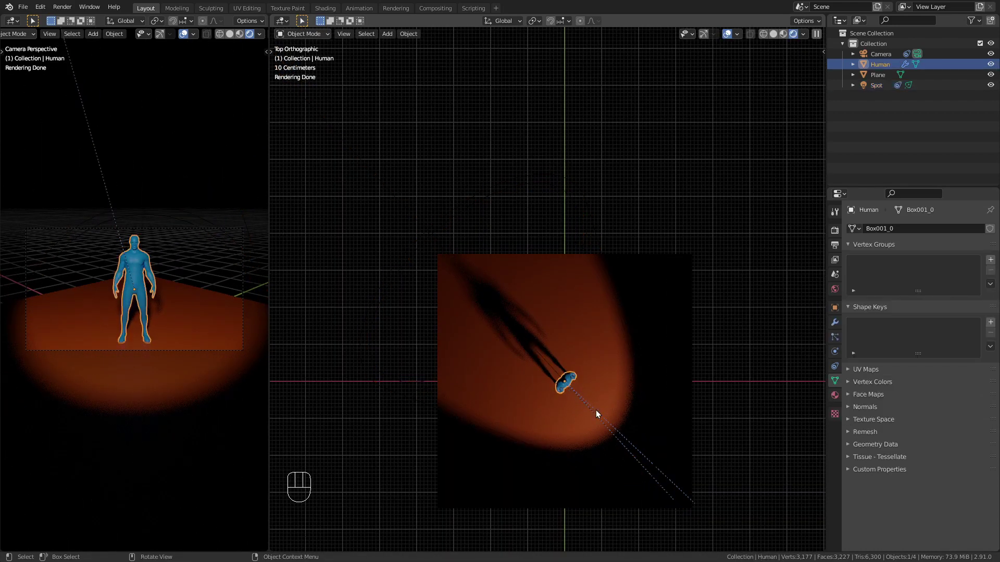
{"action": "key", "text": "g"}
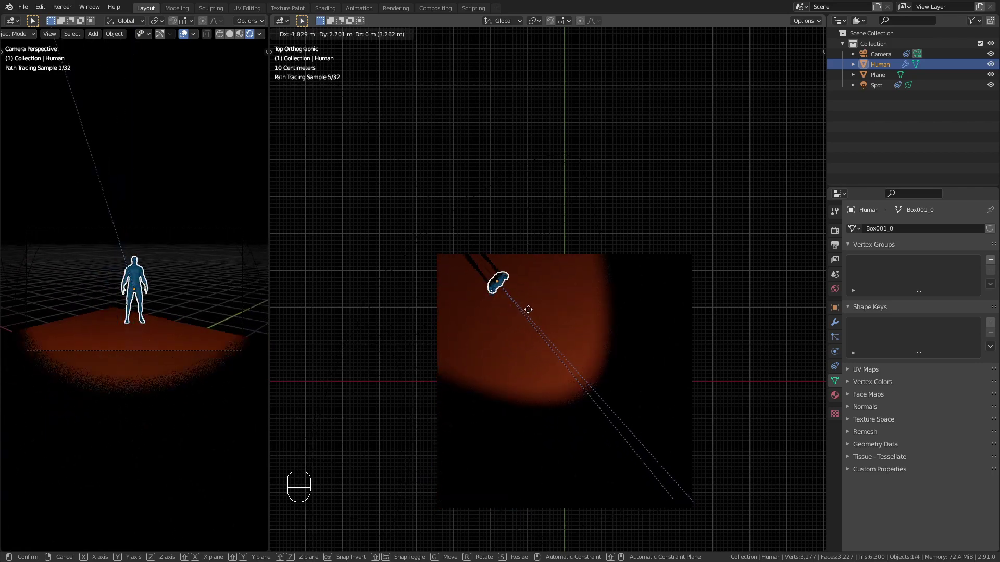
{"action": "left_click", "coordinate": [569, 390]}
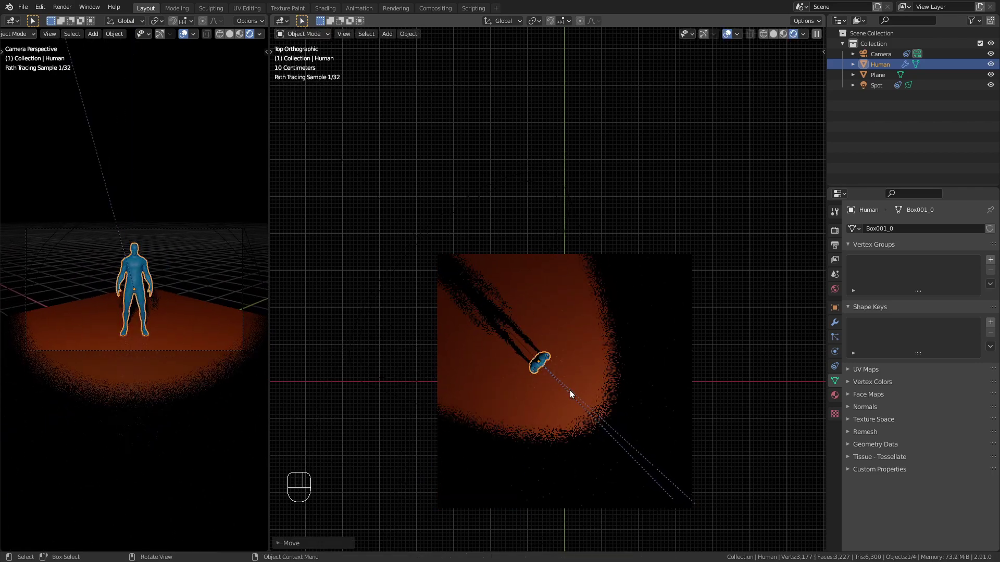
{"action": "key", "text": "alt+a"}
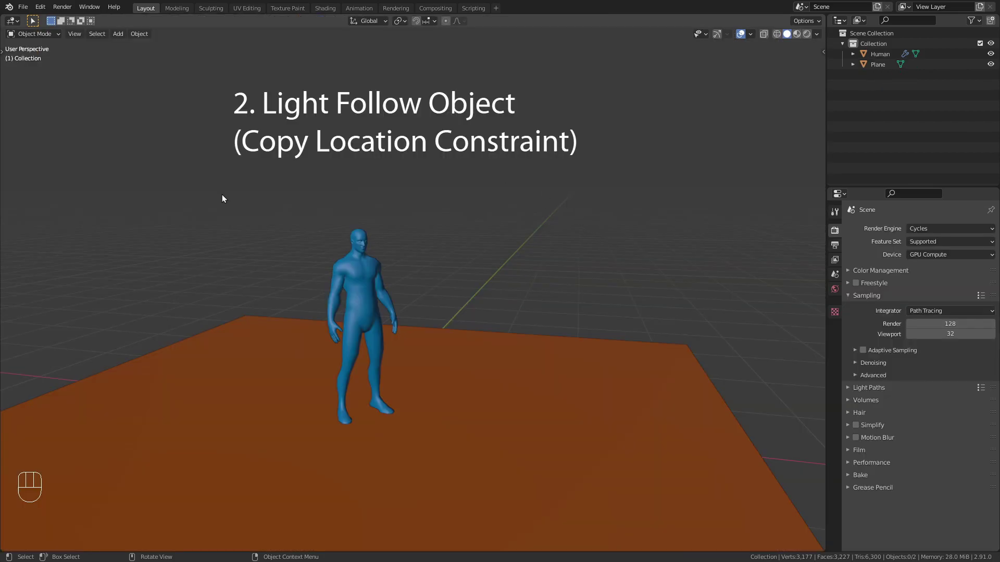
Add a new spotlight and raise it about 3 m above the floor
{"action": "key", "text": "shift+a"}
{"action": "mouse_move", "coordinate": [176, 198]}
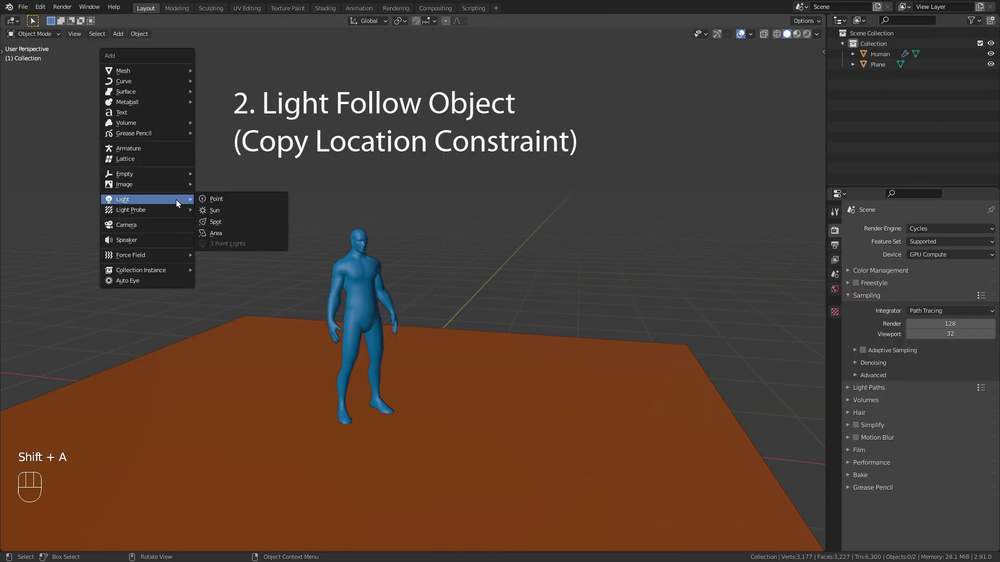
{"action": "left_click", "coordinate": [258, 223]}
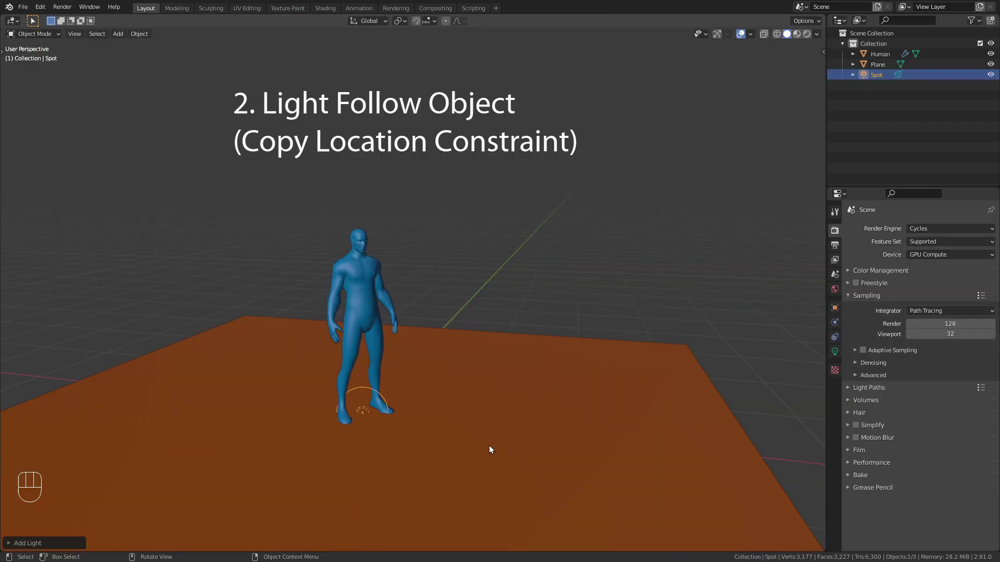
{"action": "key", "text": "g"}
{"action": "key", "text": "z"}
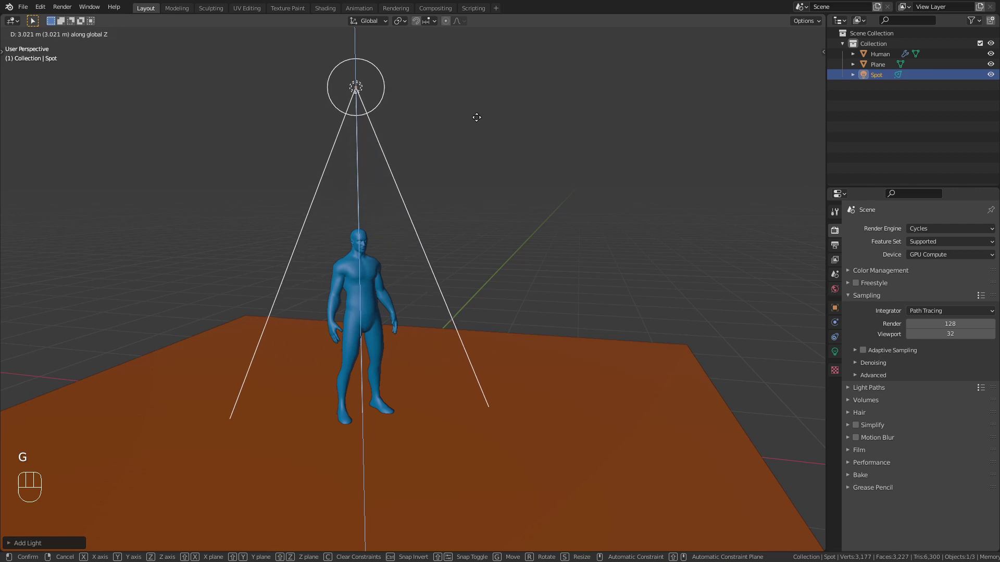
{"action": "left_click", "coordinate": [474, 99]}
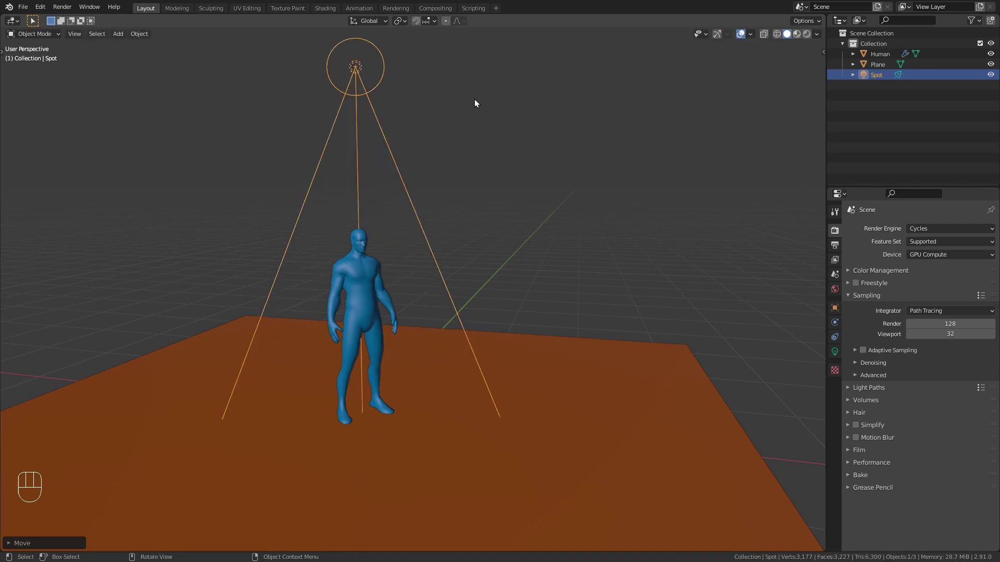
Add a Copy Location constraint targeting Human with Z unticked, then grab the figure to test
{"action": "left_click", "coordinate": [834, 337]}
{"action": "left_click", "coordinate": [909, 231]}
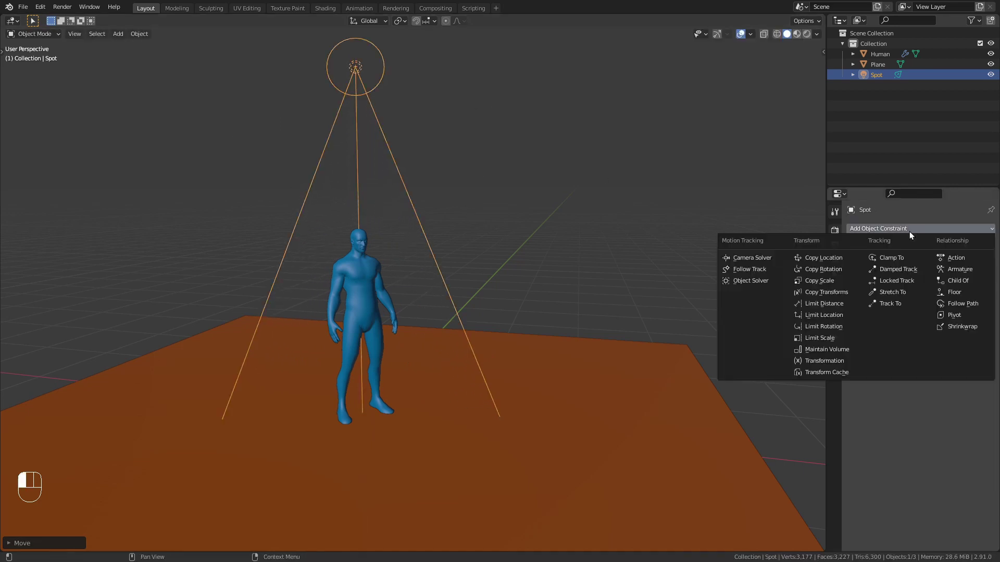
{"action": "left_click", "coordinate": [843, 261]}
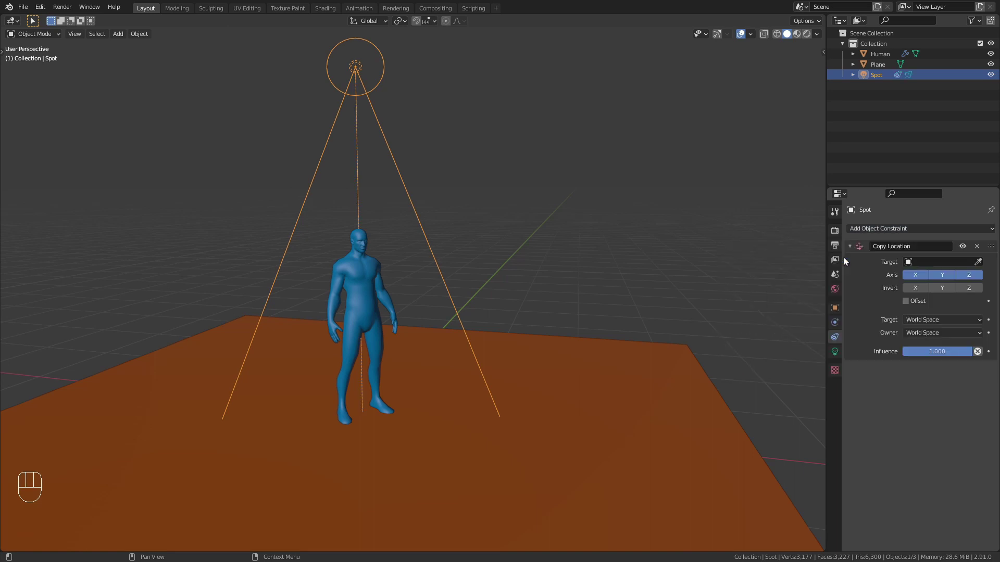
{"action": "left_click", "coordinate": [978, 261]}
{"action": "left_click", "coordinate": [372, 301]}
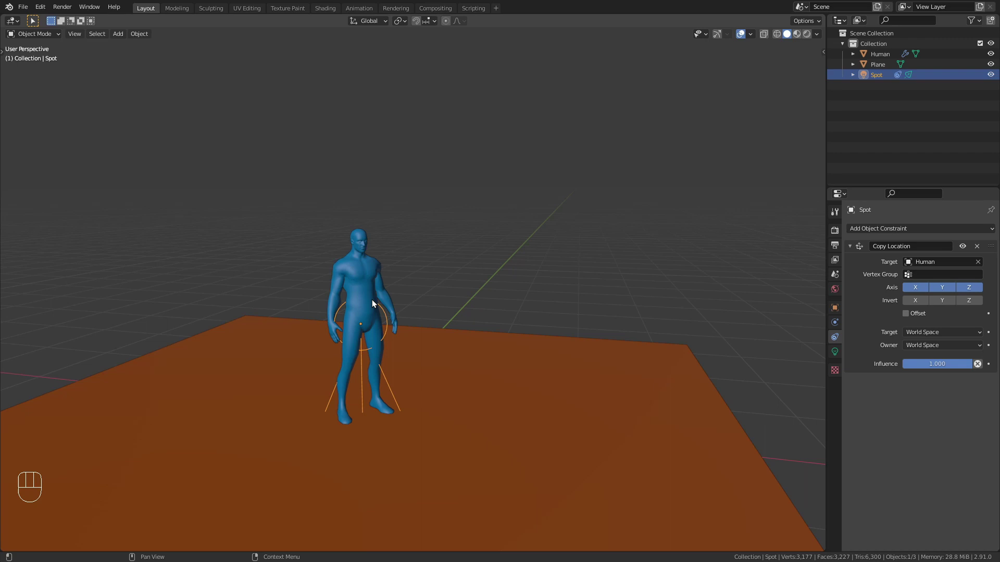
{"action": "left_click", "coordinate": [969, 288]}
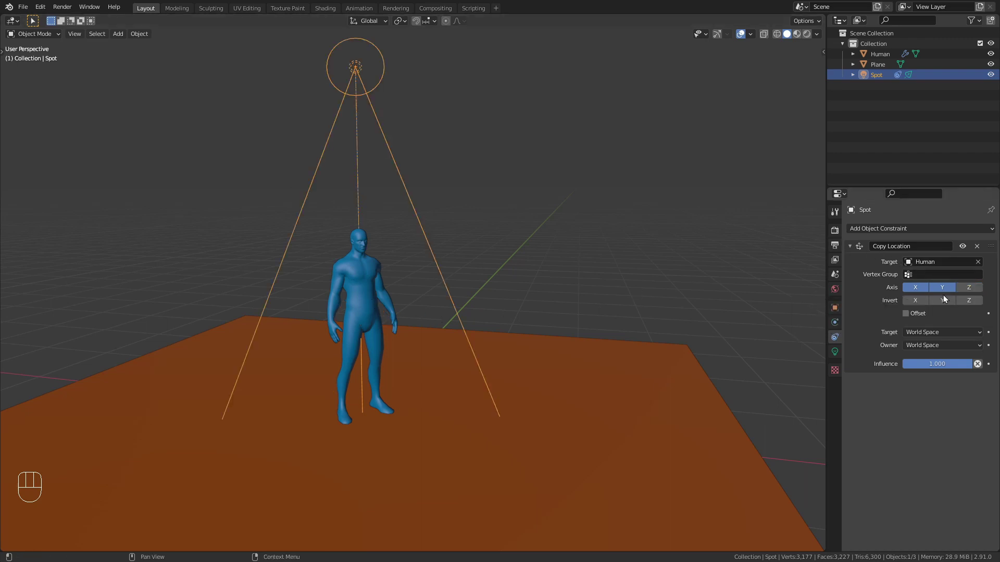
{"action": "left_click", "coordinate": [373, 311]}
{"action": "key", "text": "g"}
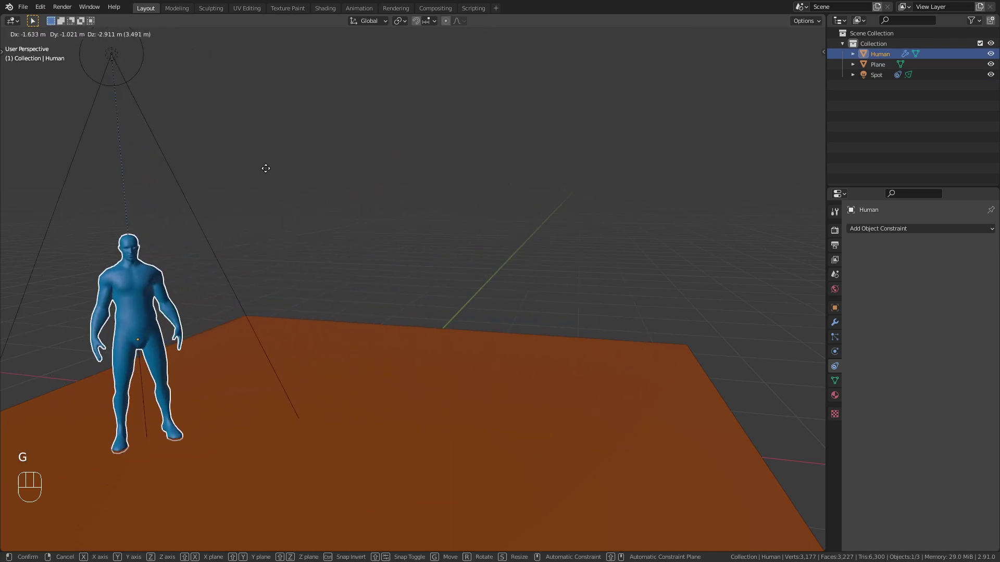
In rendered view, set the overhead spotlight to 400 W power and a 25° spot size
{"action": "right_click", "coordinate": [308, 225]}
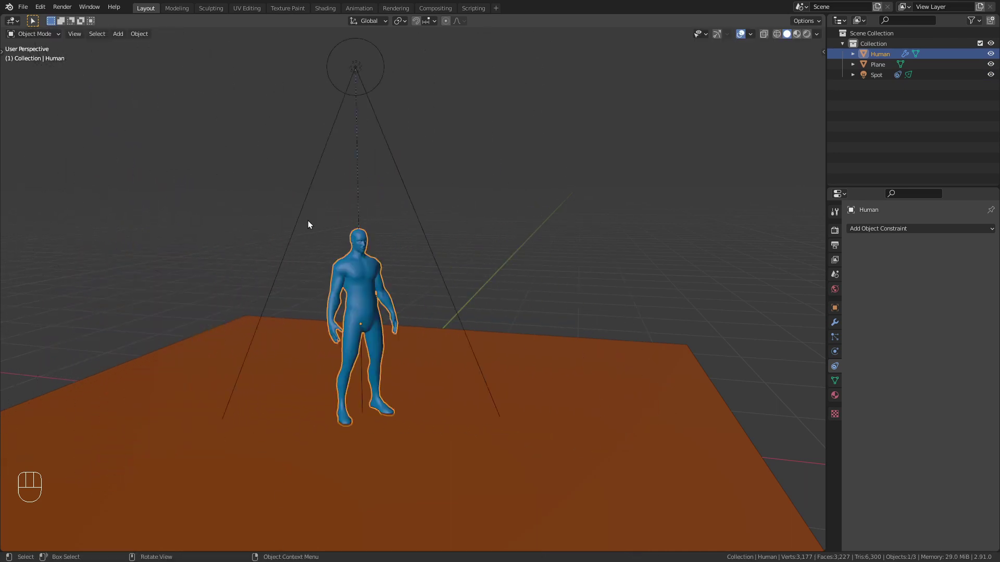
{"action": "left_click", "coordinate": [358, 91]}
{"action": "left_click", "coordinate": [807, 34]}
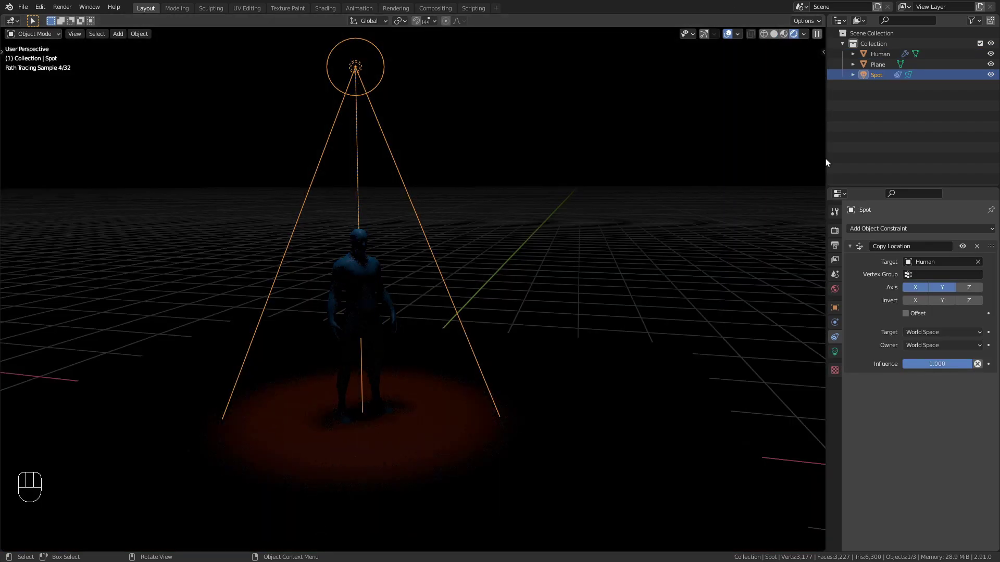
{"action": "left_click", "coordinate": [835, 351]}
{"action": "left_click", "coordinate": [922, 297]}
{"action": "type", "text": "4"}
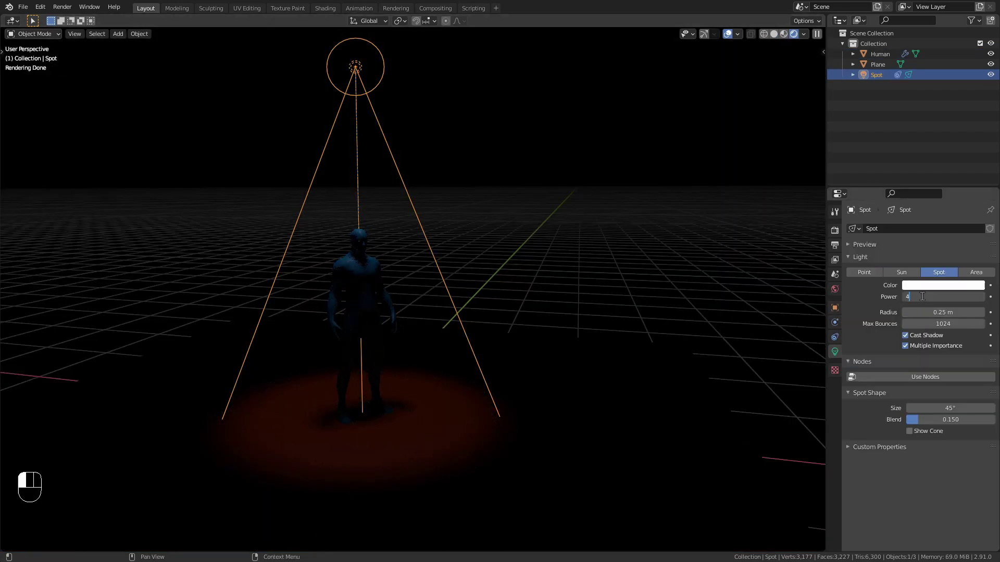
{"action": "type", "text": "00"}
{"action": "key", "text": "Return"}
{"action": "left_click", "coordinate": [967, 408]}
{"action": "type", "text": "25"}
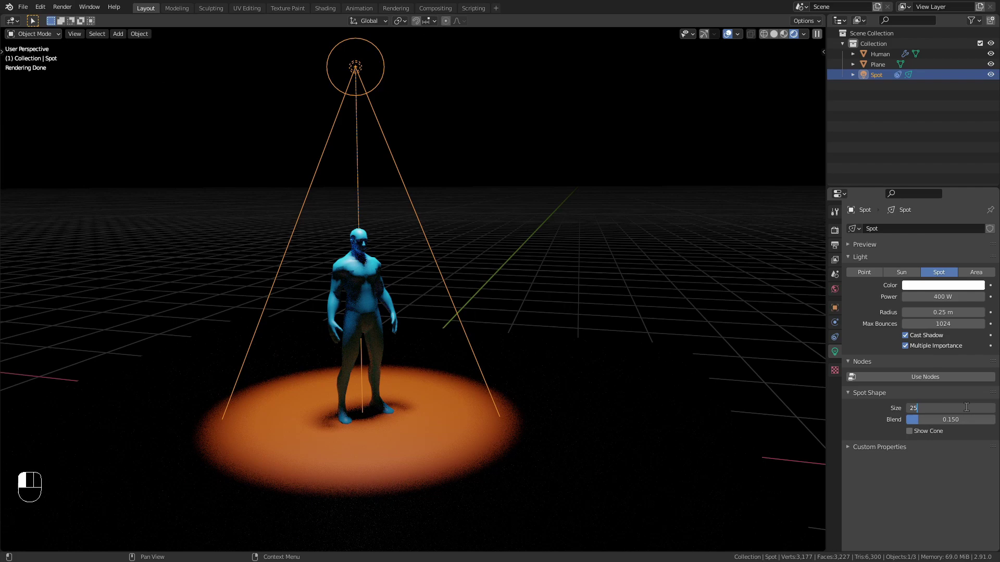
{"action": "key", "text": "Return"}
Move the Human figure to check that the light pool follows it
{"action": "left_click", "coordinate": [366, 306]}
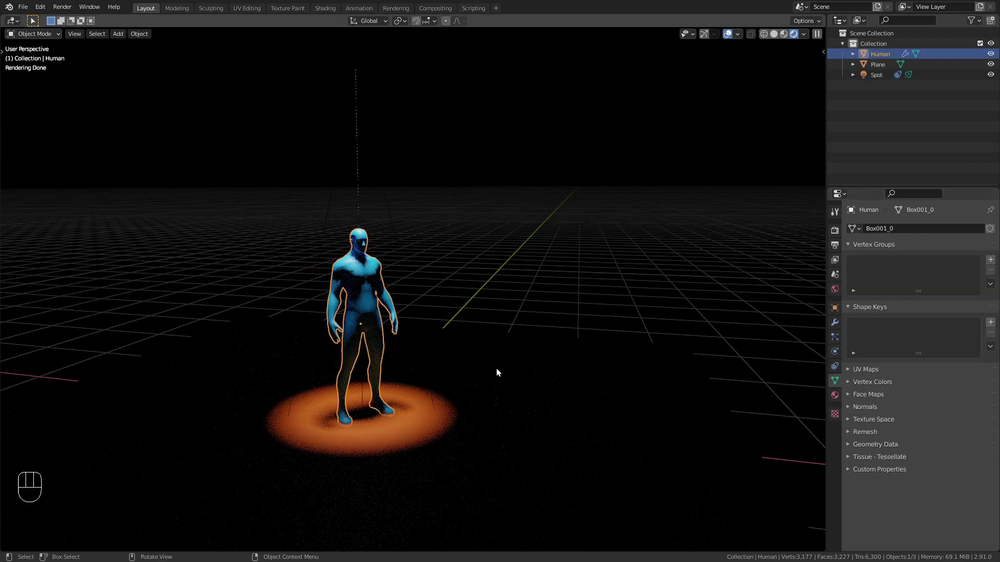
{"action": "key", "text": "g"}
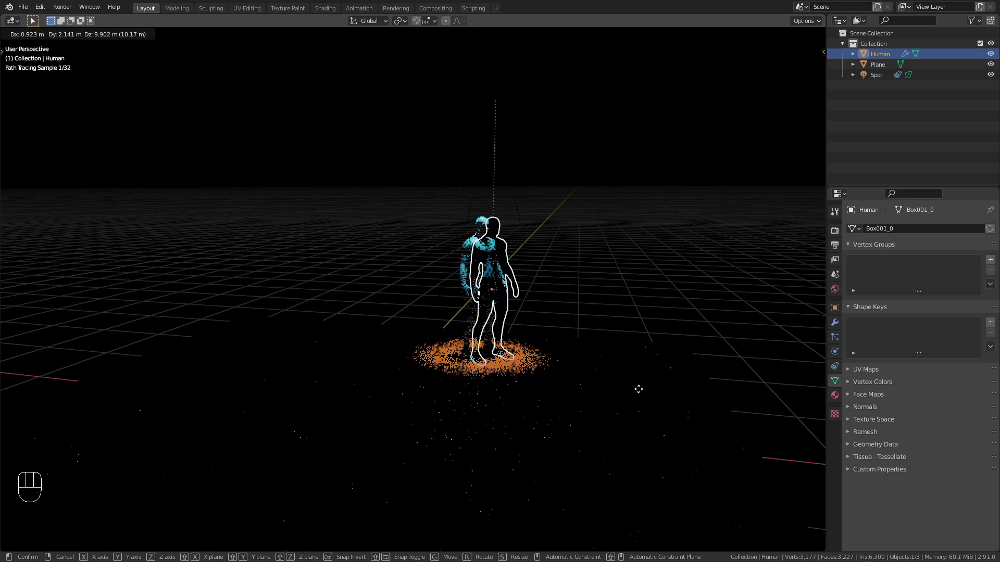
{"action": "left_click", "coordinate": [600, 357]}
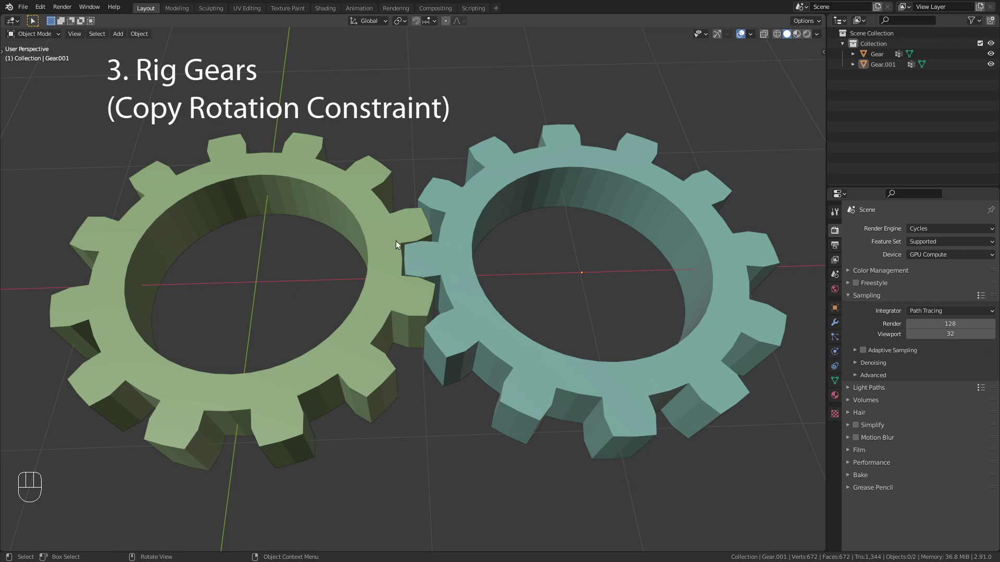
{"action": "left_click", "coordinate": [375, 235]}
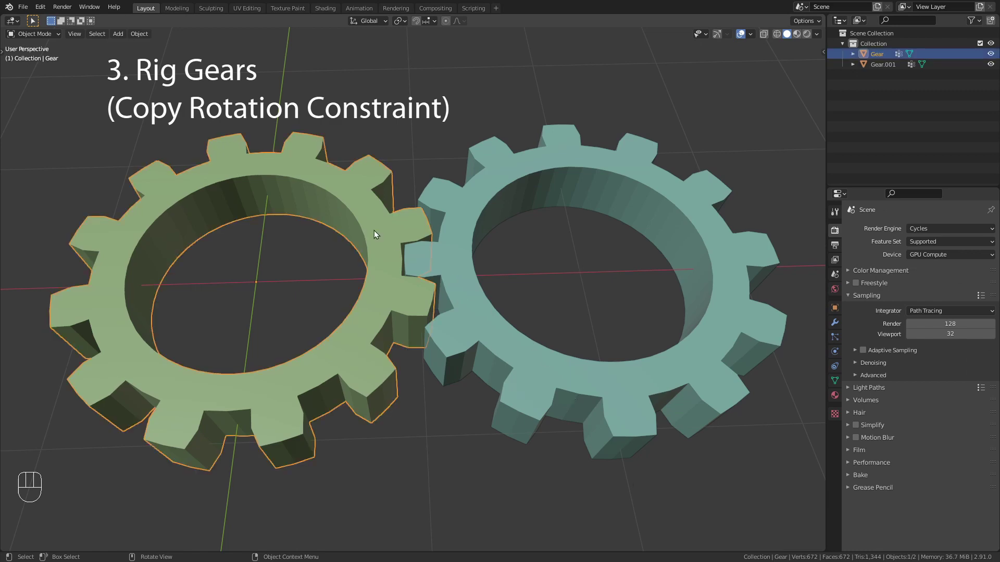
{"action": "key", "text": "KP_7"}
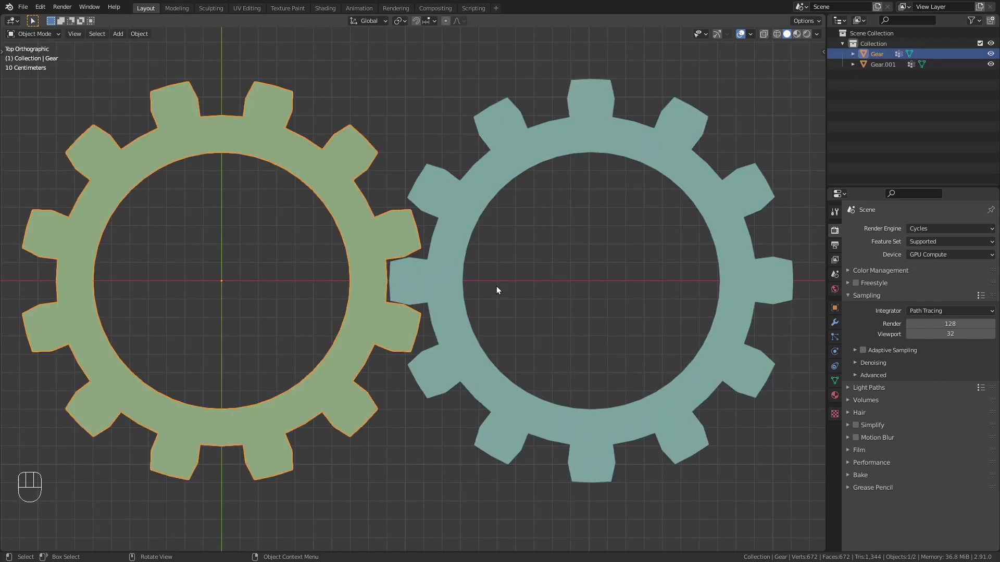
{"action": "key", "text": "r"}
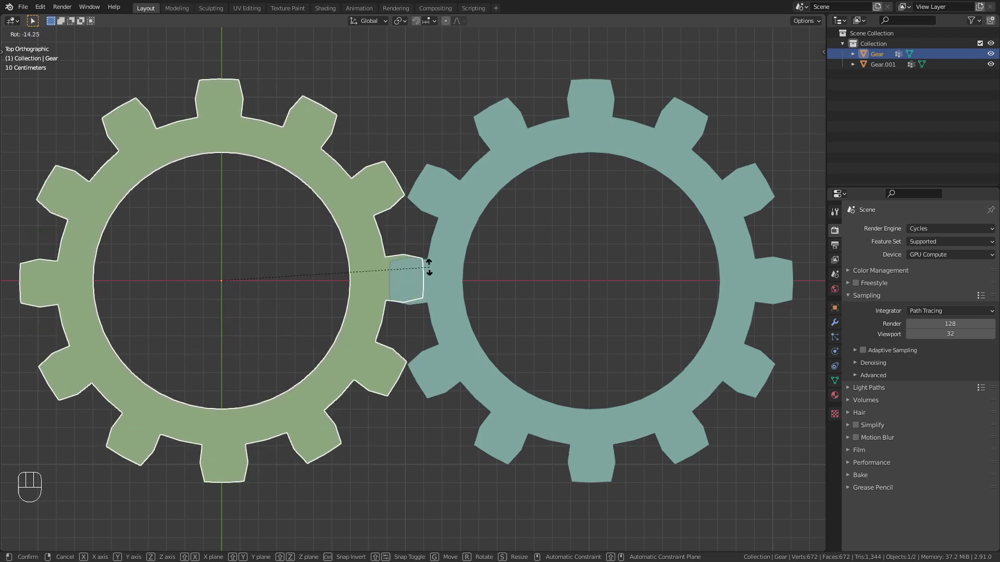
{"action": "right_click", "coordinate": [430, 269]}
{"action": "left_click", "coordinate": [592, 149]}
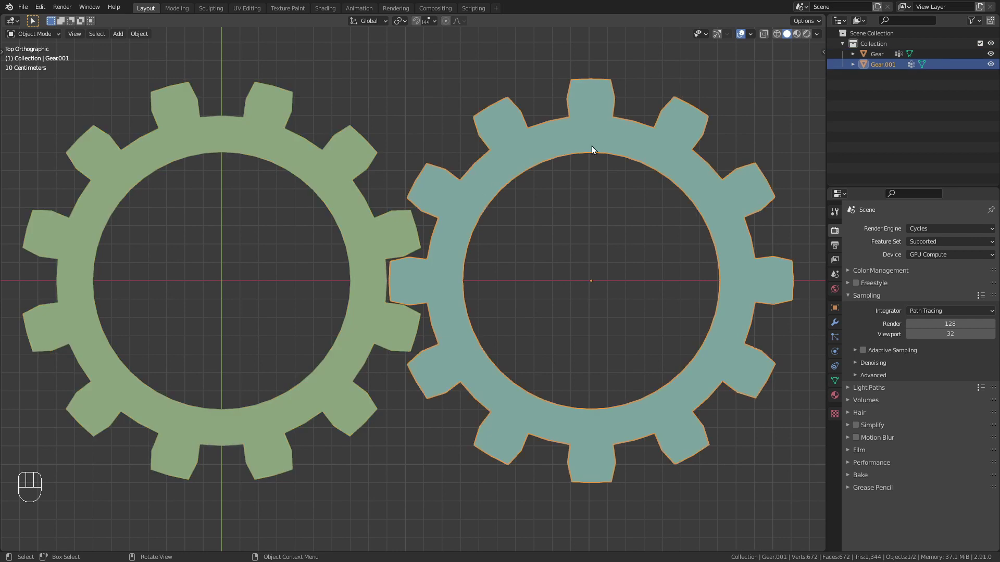
Add a Copy Rotation constraint to Gear.001 with Gear as its target
{"action": "left_click", "coordinate": [836, 368]}
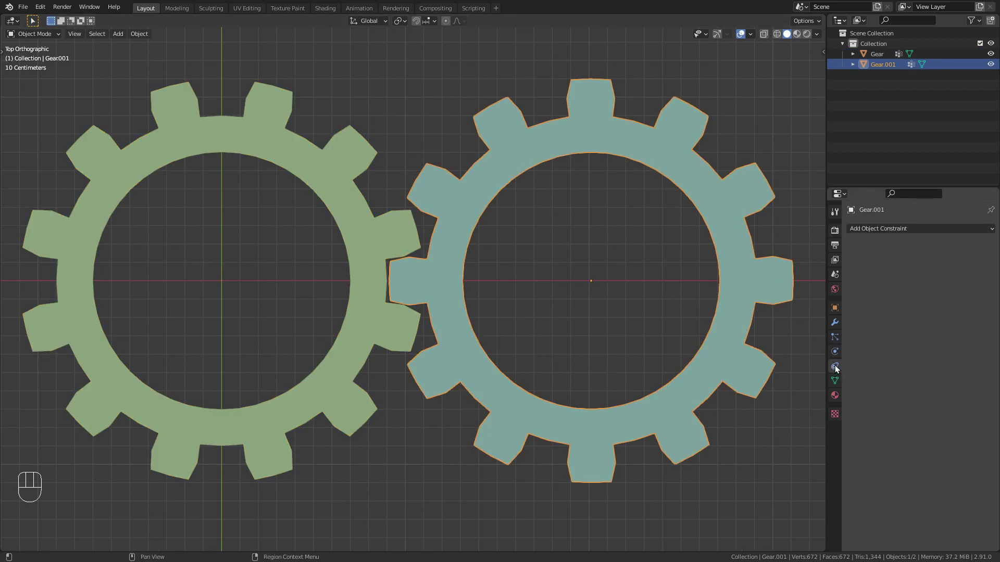
{"action": "left_click", "coordinate": [889, 228]}
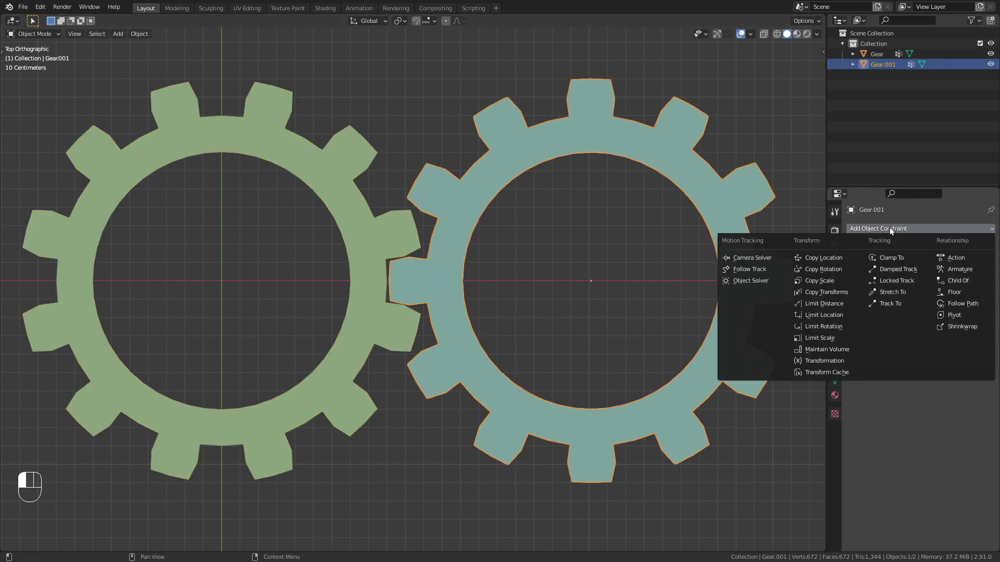
{"action": "left_click", "coordinate": [848, 270]}
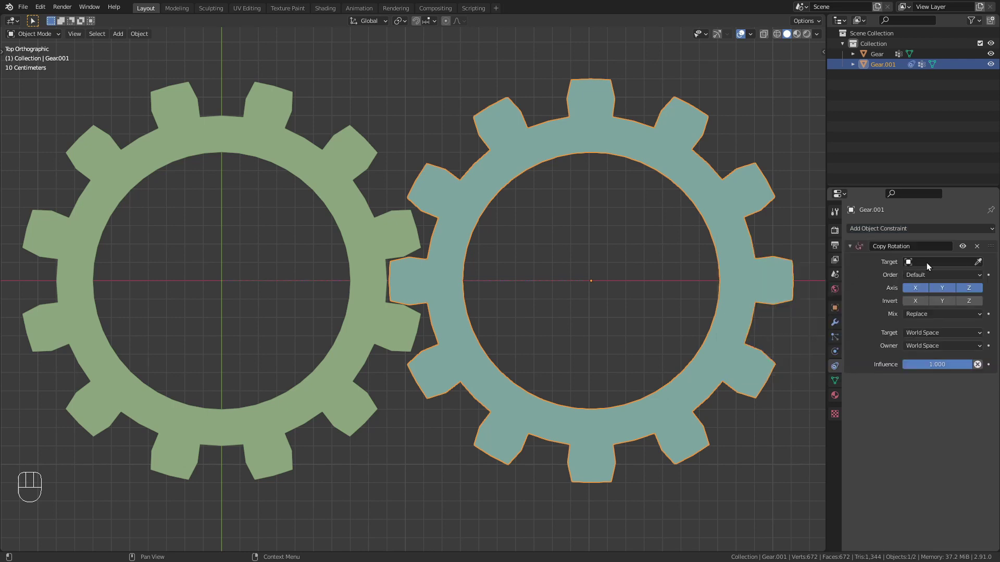
{"action": "left_click", "coordinate": [979, 261]}
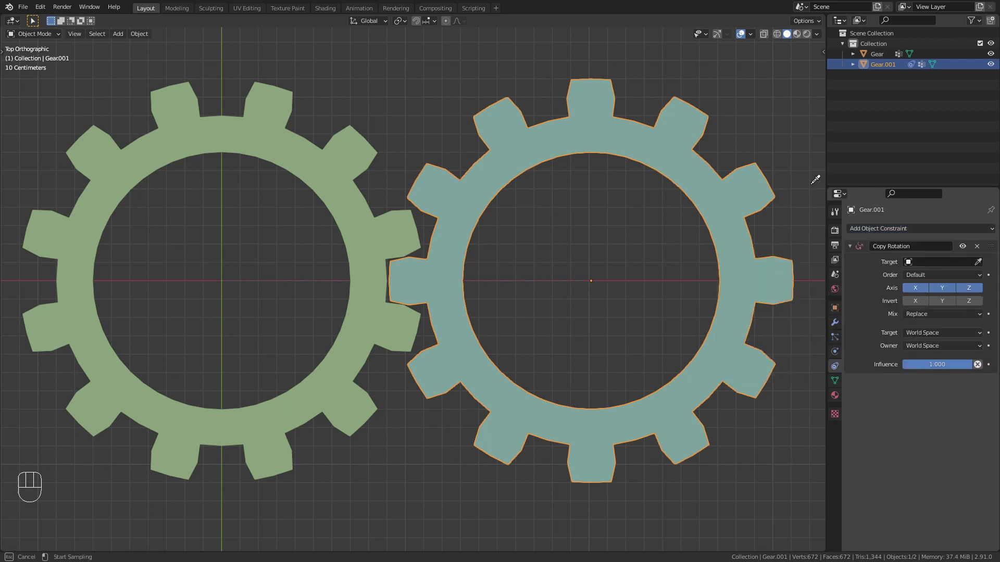
{"action": "left_click", "coordinate": [367, 208]}
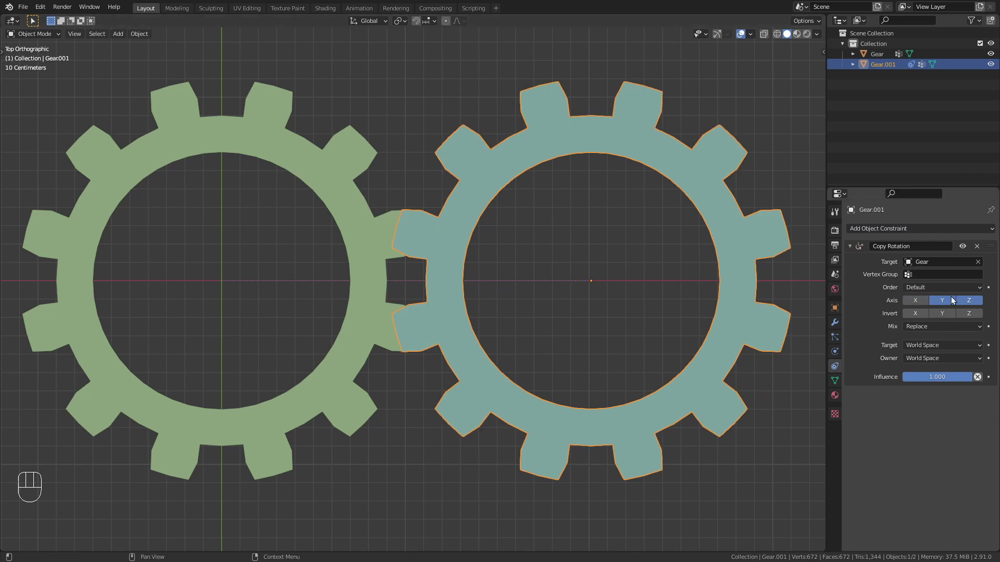
Test-rotate Gear to see Gear.001 follow, then adjust Gear.001's constraint and reselect Gear
{"action": "left_click", "coordinate": [371, 214]}
{"action": "key", "text": "r"}
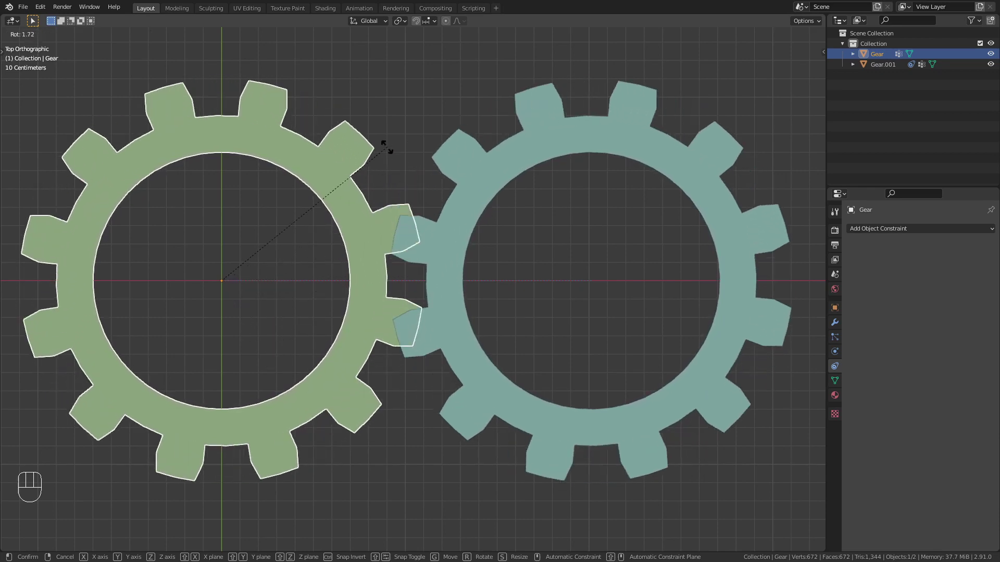
{"action": "left_click", "coordinate": [386, 151]}
{"action": "left_click", "coordinate": [515, 158]}
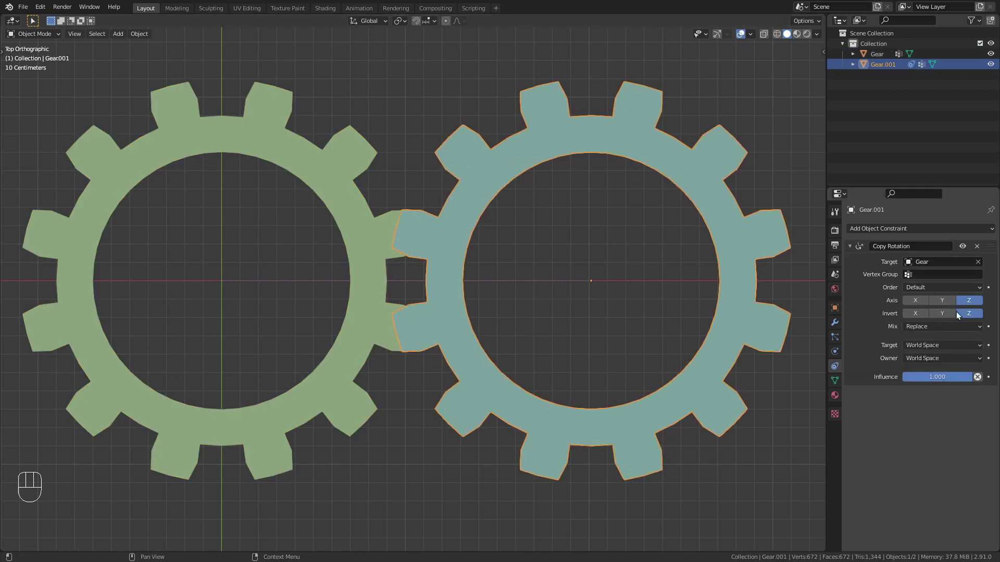
{"action": "left_click", "coordinate": [348, 161]}
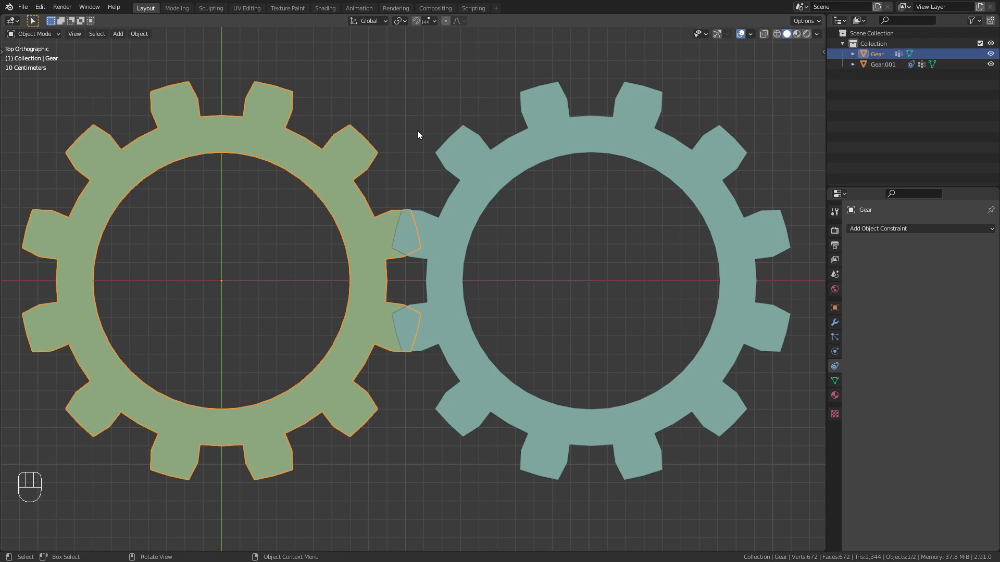
Rotate Gear's whole mesh about -15° in Edit Mode so its teeth interlock with Gear.001's
{"action": "key", "text": "r"}
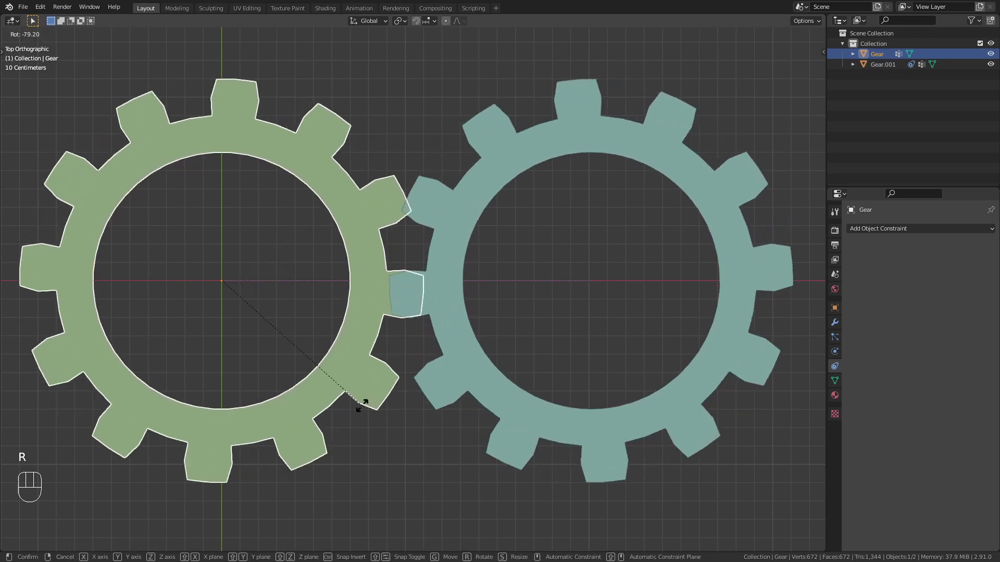
{"action": "left_click", "coordinate": [382, 390]}
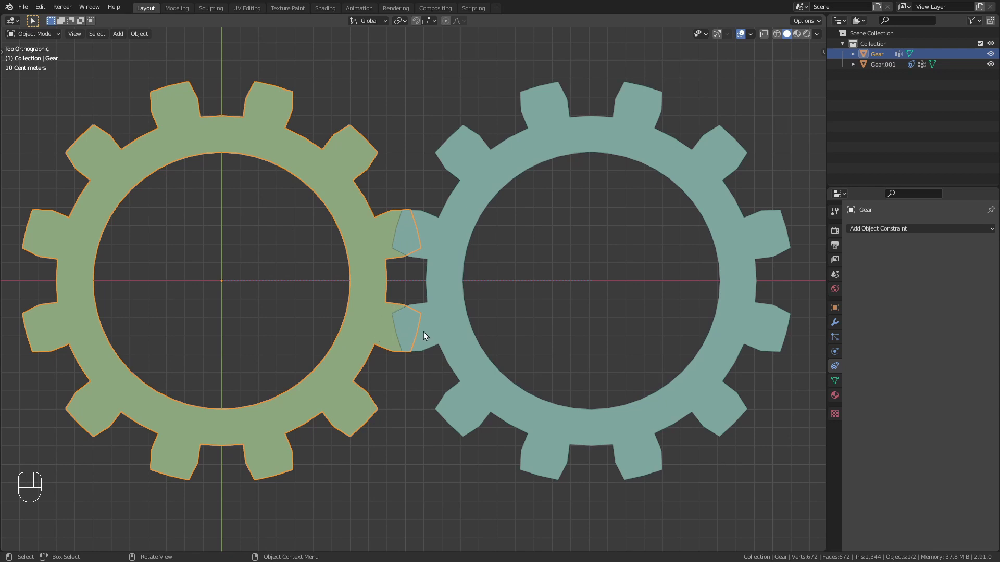
{"action": "key", "text": "Tab"}
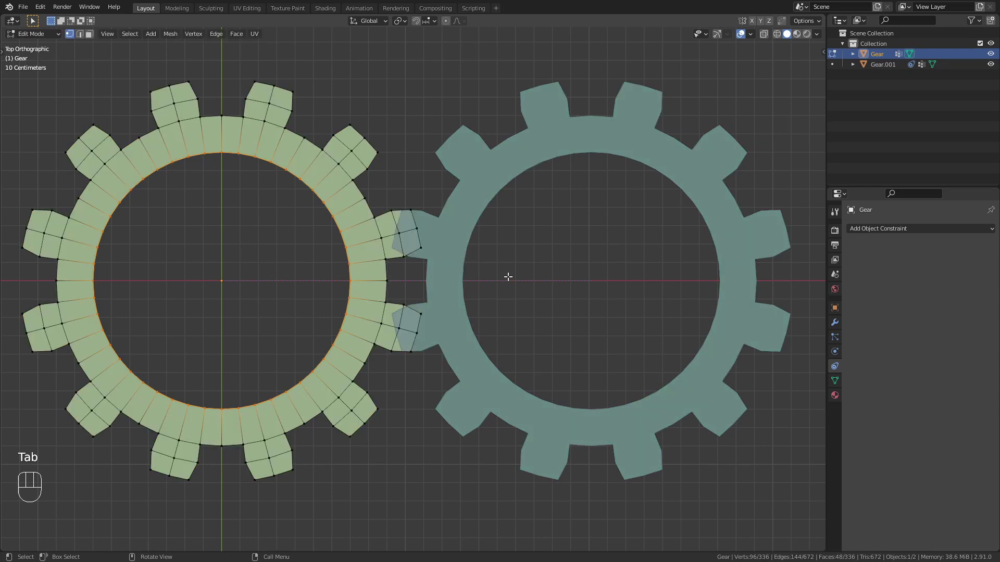
{"action": "key", "text": "a"}
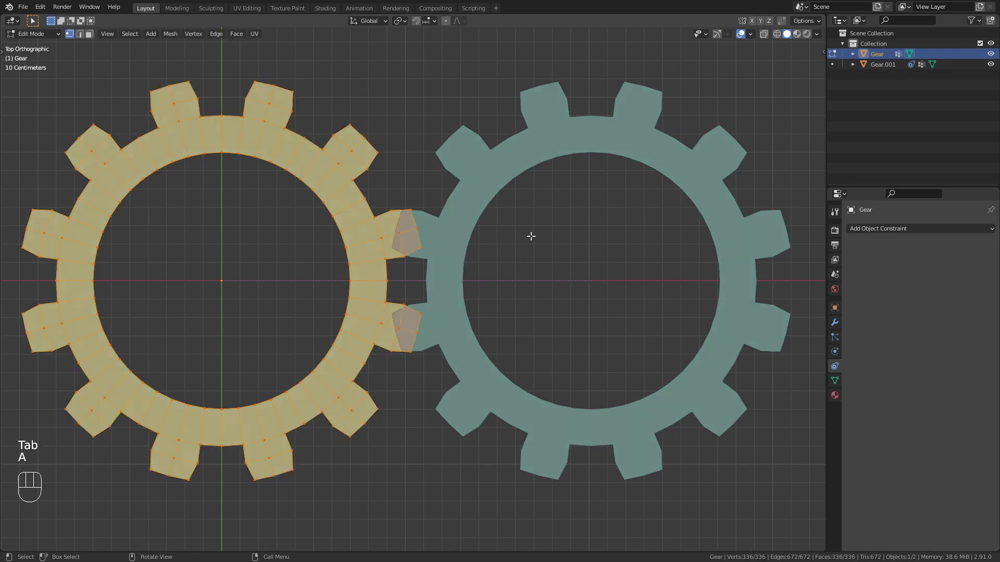
{"action": "key", "text": "r"}
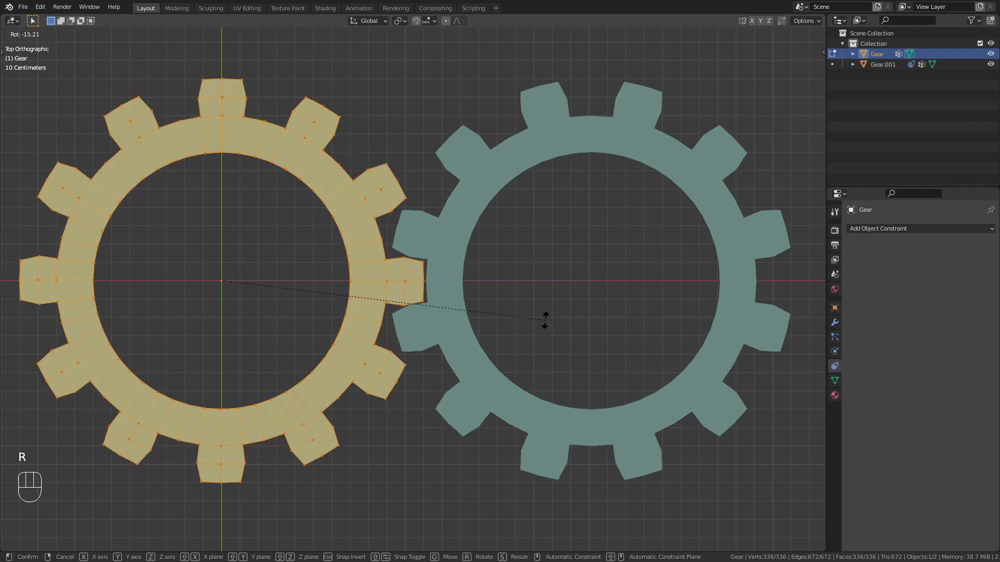
{"action": "left_click", "coordinate": [546, 320]}
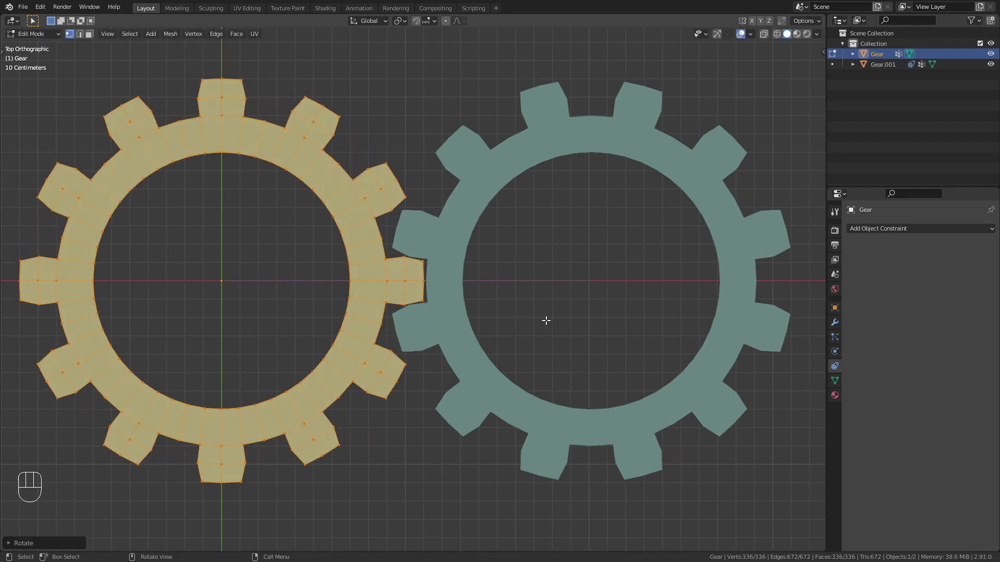
{"action": "key", "text": "Tab"}
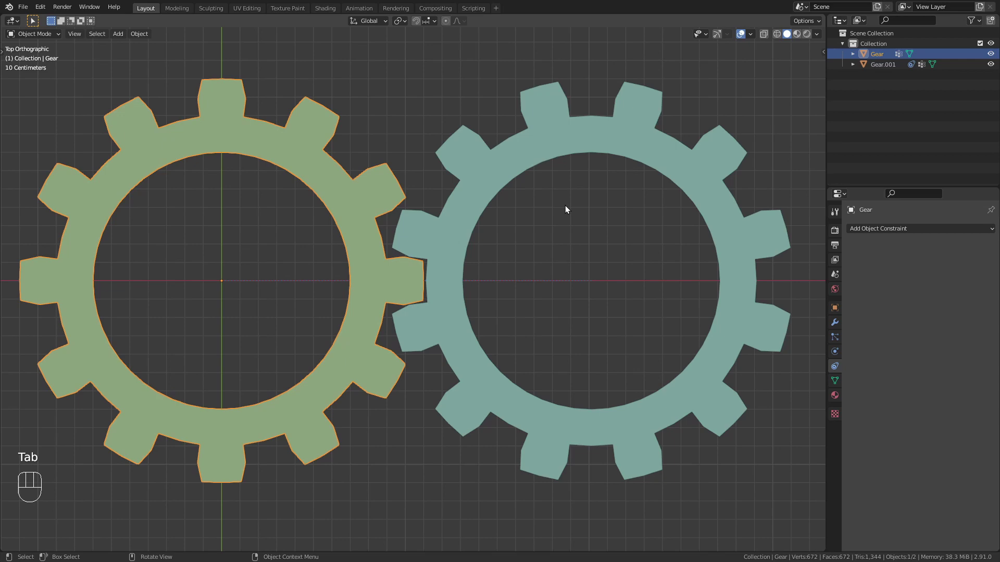
{"action": "key", "text": "r"}
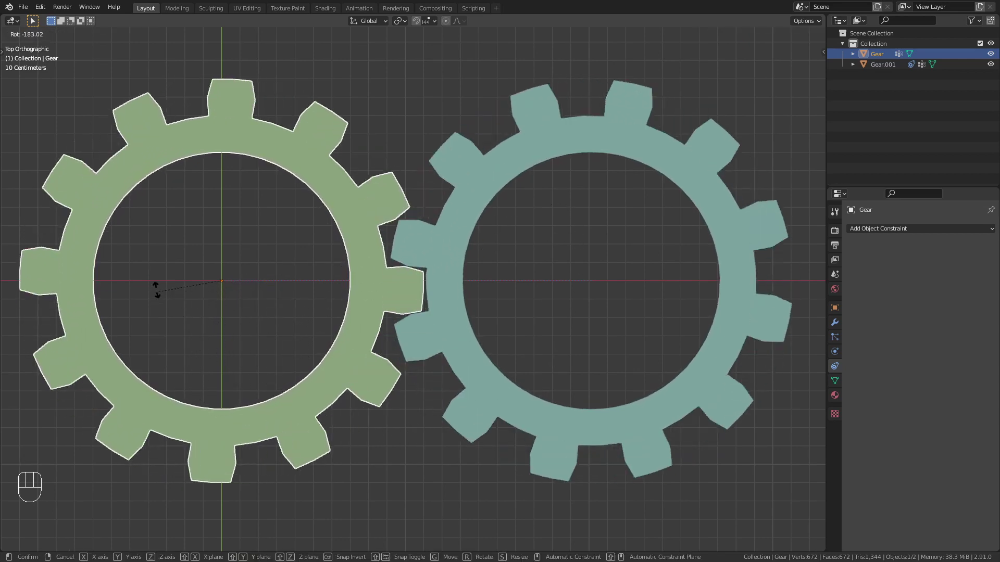
Duplicate Gear.001 into a third gear placed beside it
{"action": "left_click", "coordinate": [268, 357]}
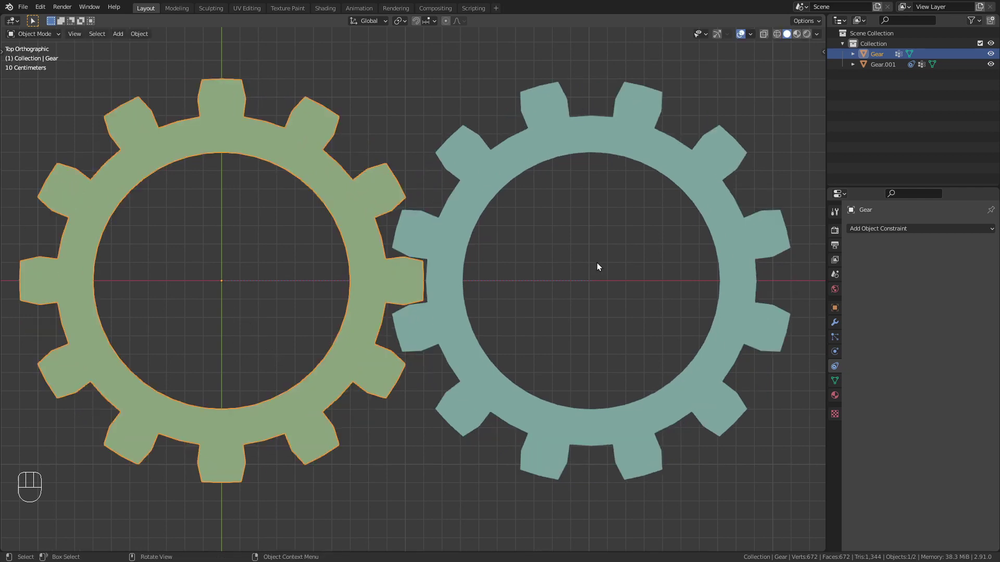
{"action": "scroll", "coordinate": [599, 260], "scroll_direction": "down", "scroll_amount": 1}
{"action": "scroll", "coordinate": [606, 258], "scroll_direction": "down", "scroll_amount": 1}
{"action": "middle_click_drag", "start_coordinate": [606, 258], "coordinate": [539, 311], "text": "shift"}
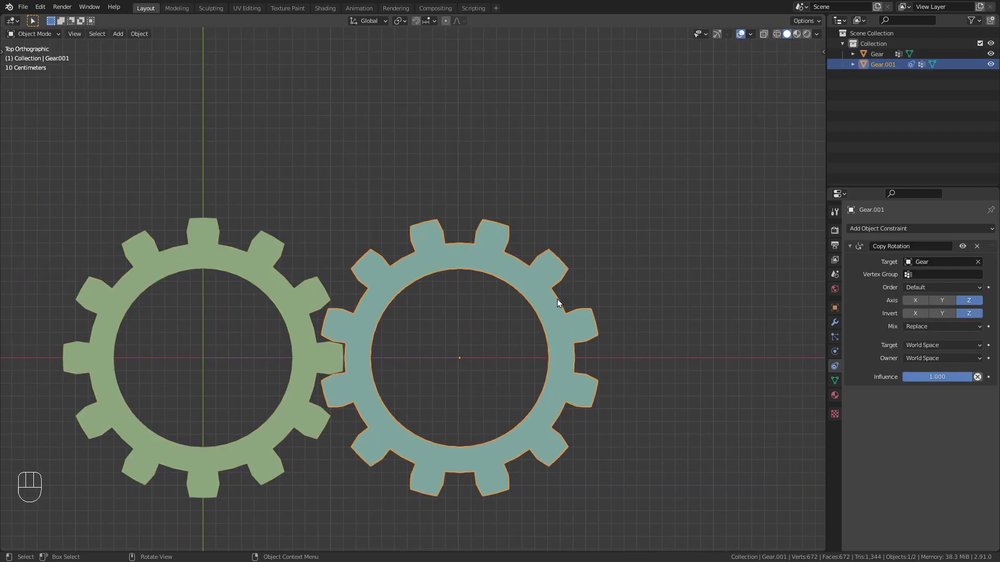
{"action": "key", "text": "shift+d"}
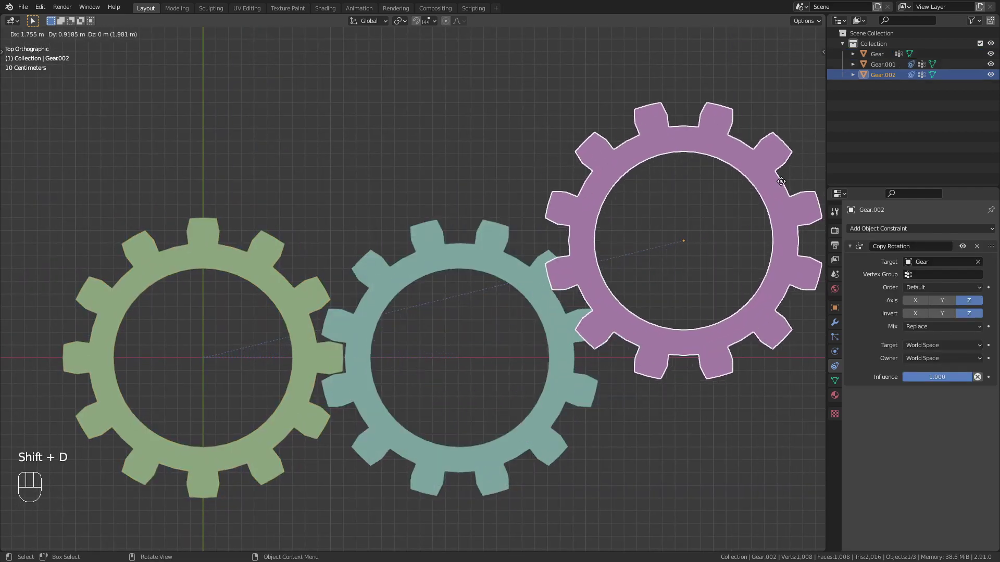
{"action": "left_click", "coordinate": [785, 184]}
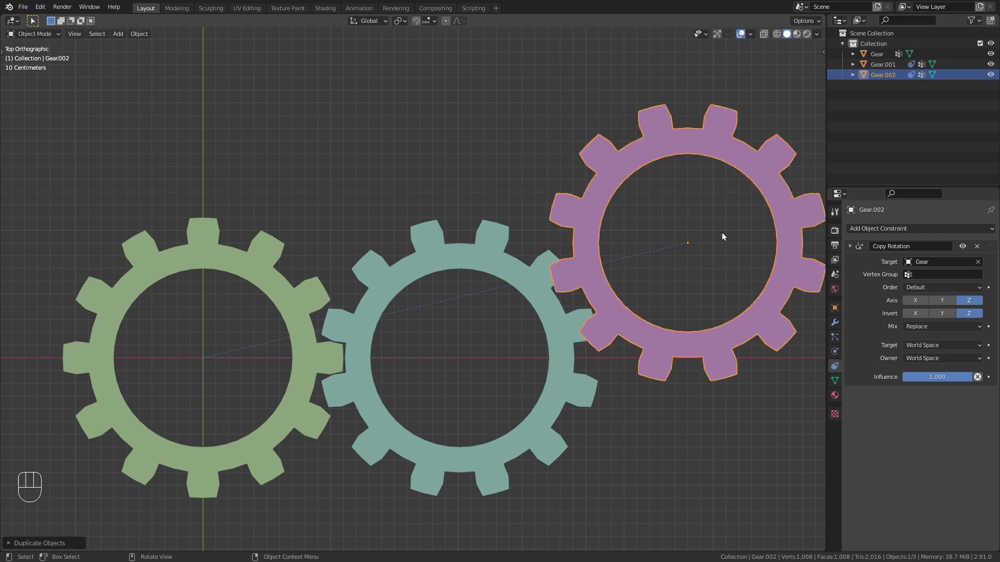
Retarget the third gear's Copy Rotation to Gear.001 and turn its mesh to interlock teeth
{"action": "left_click", "coordinate": [978, 264]}
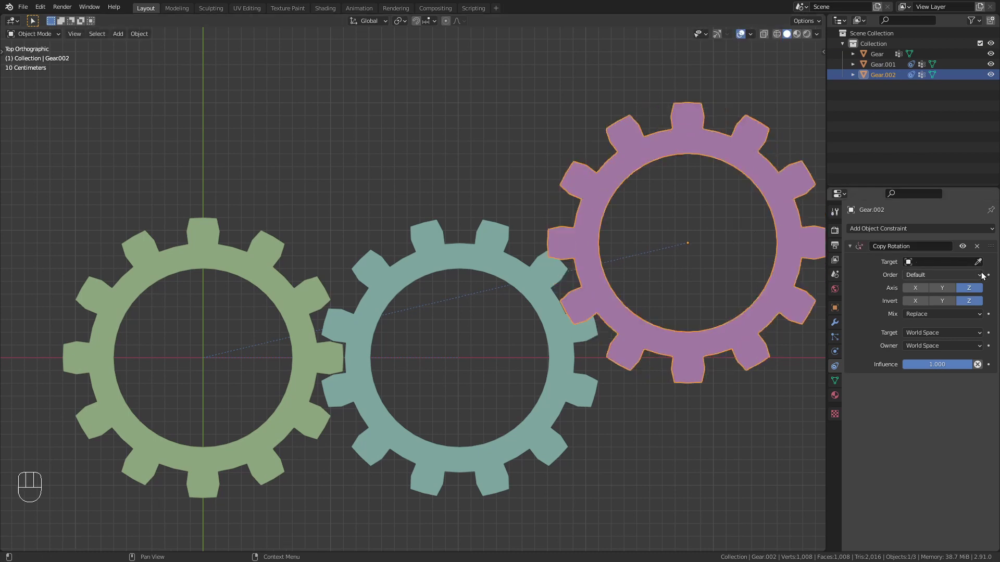
{"action": "left_click", "coordinate": [978, 261]}
{"action": "left_click", "coordinate": [536, 271]}
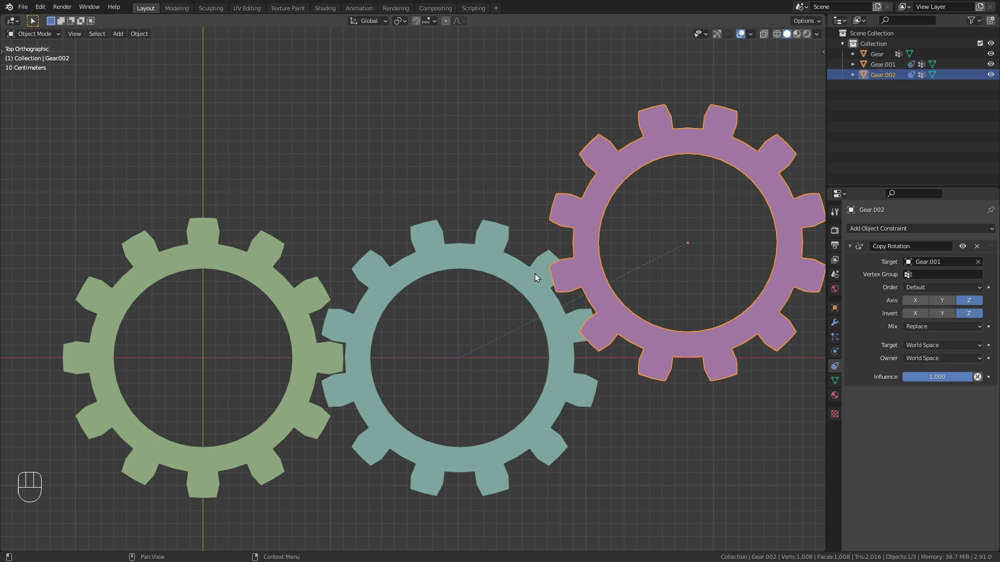
{"action": "key", "text": "Tab"}
{"action": "key", "text": "a"}
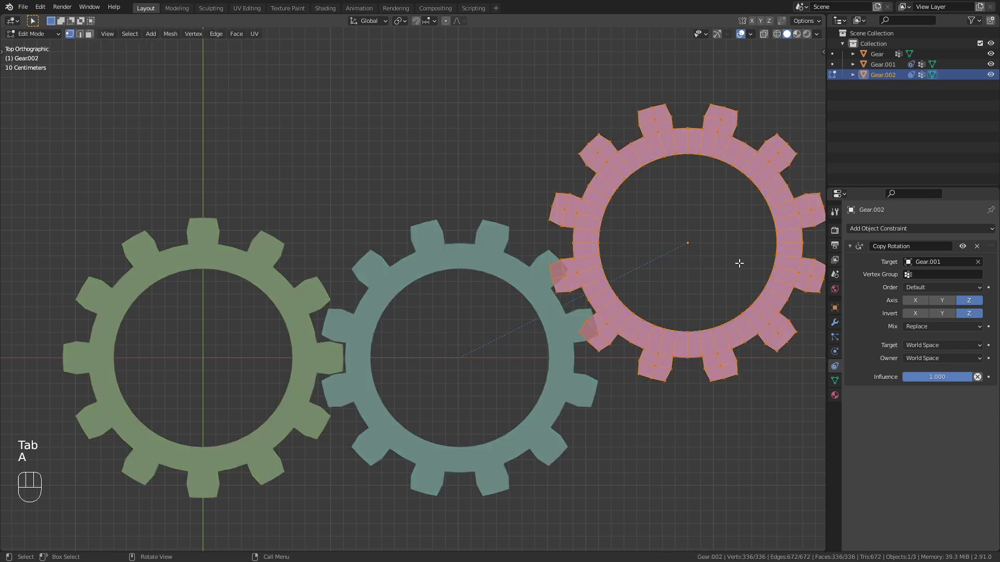
{"action": "key", "text": "r"}
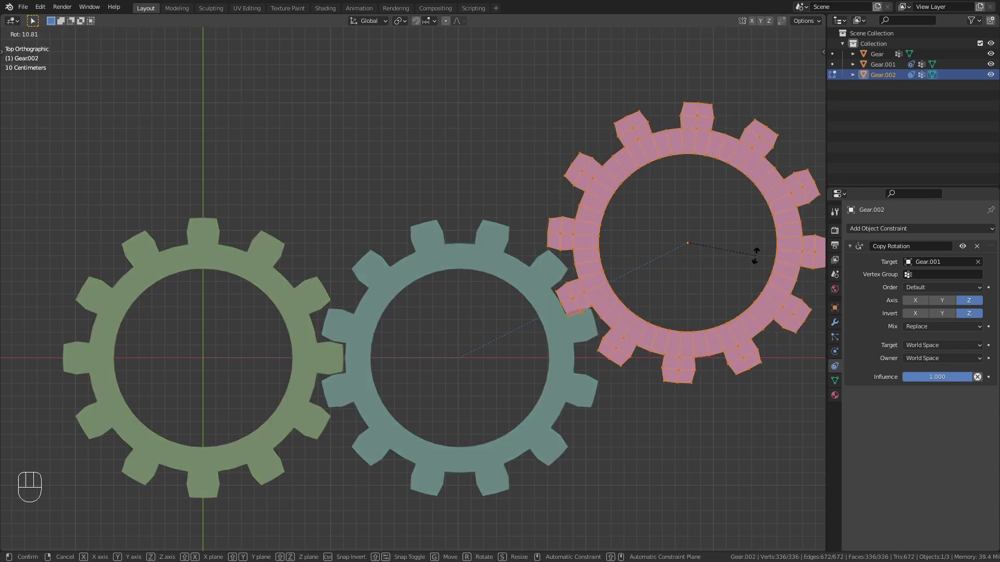
{"action": "left_click", "coordinate": [743, 288]}
{"action": "key", "text": "Tab"}
{"action": "key", "text": "g"}
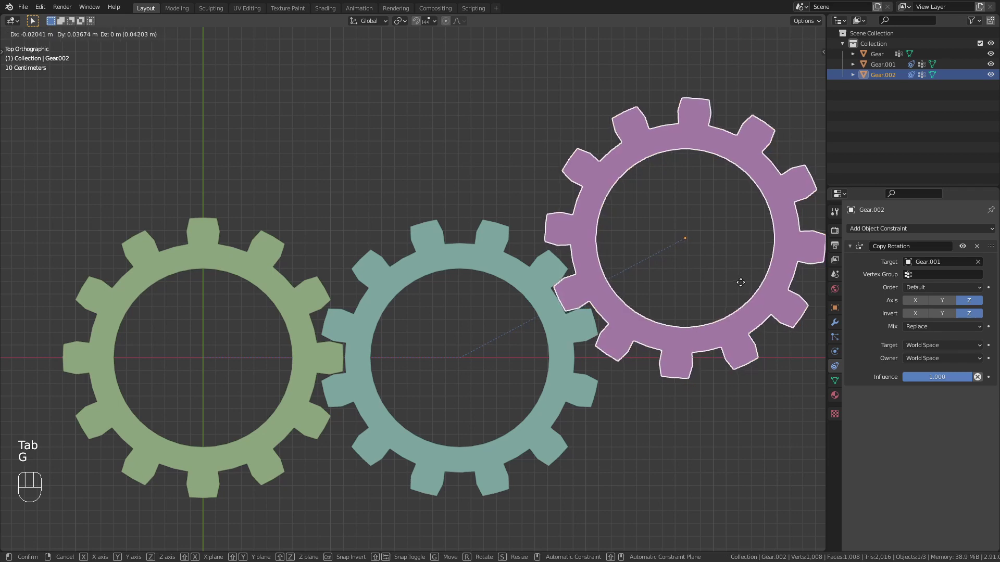
{"action": "left_click", "coordinate": [741, 283]}
Rotate the green gear to check that all linked gears turn with it
{"action": "left_click", "coordinate": [289, 290]}
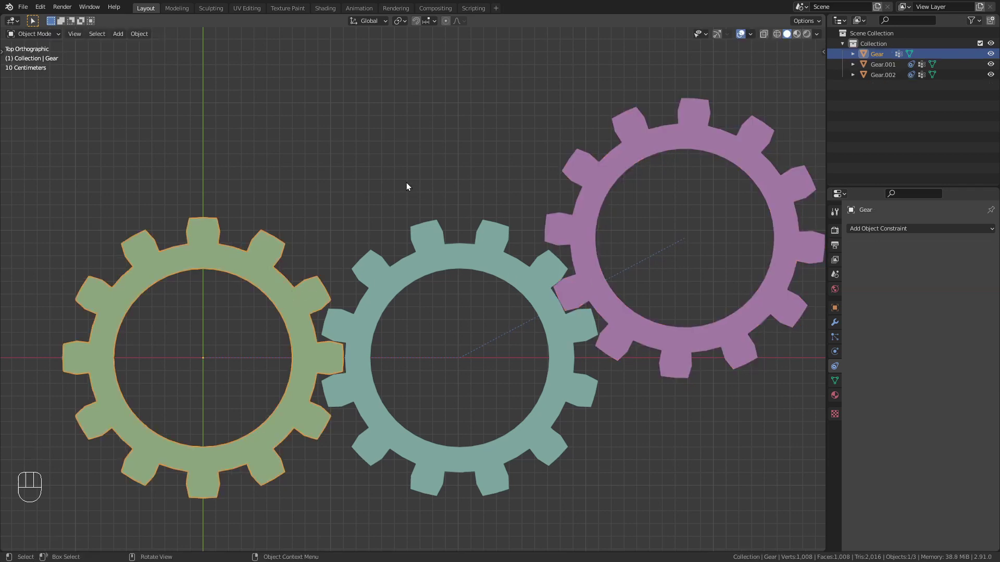
{"action": "key", "text": "r"}
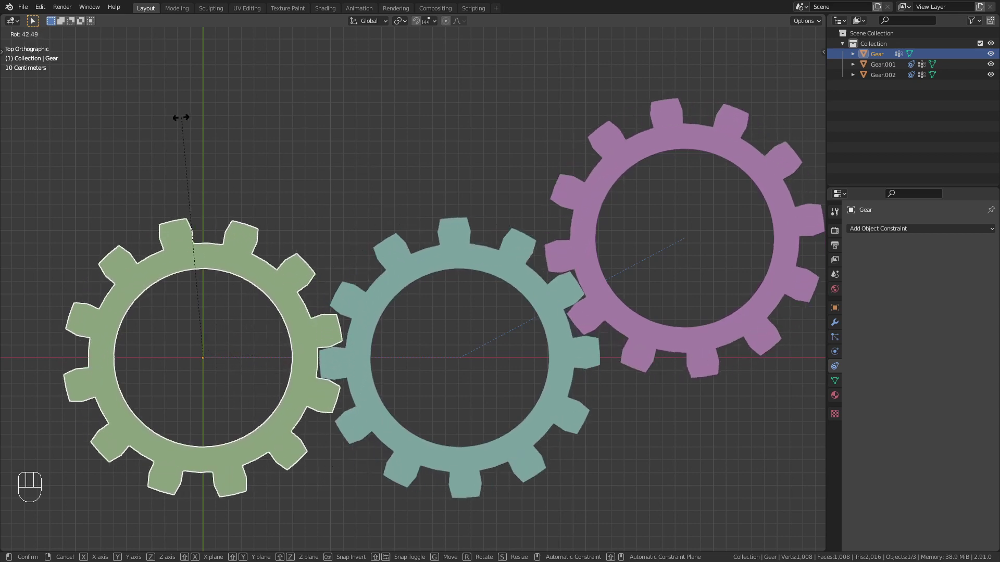
{"action": "left_click", "coordinate": [166, 120]}
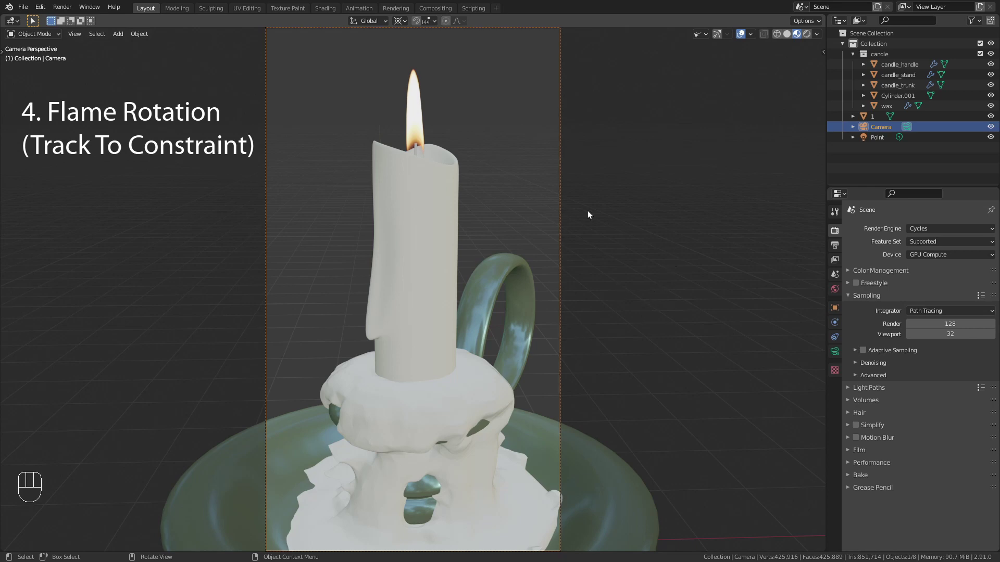
Rotate the Camera around the candle about the Z axis with R, Z
{"action": "left_click", "coordinate": [422, 125]}
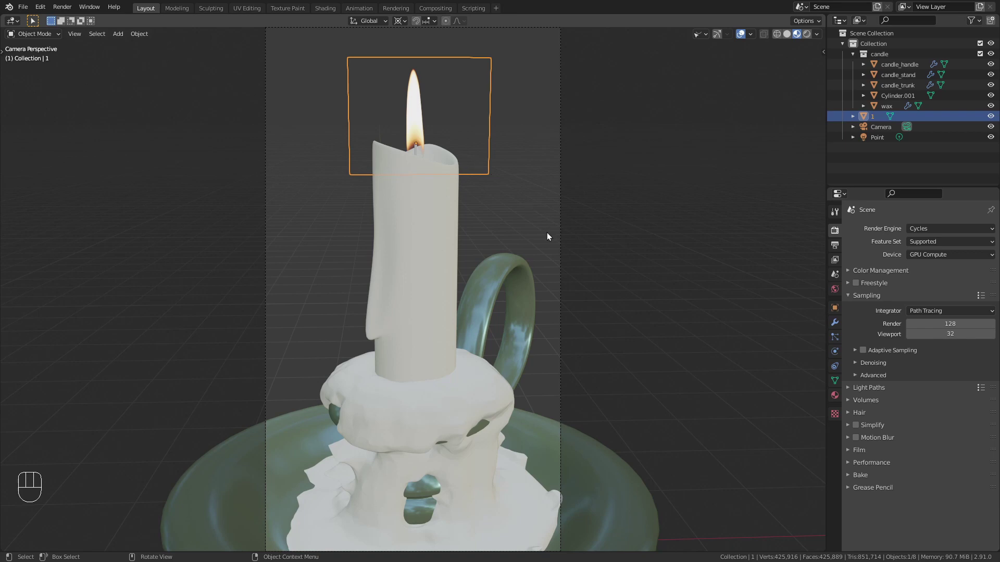
{"action": "left_click", "coordinate": [560, 225]}
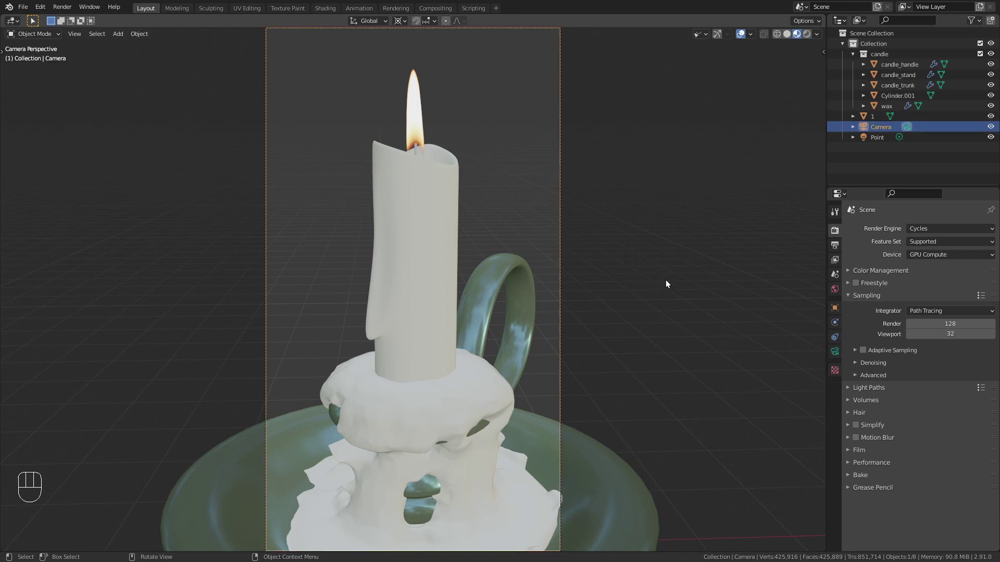
{"action": "key", "text": "r"}
{"action": "key", "text": "z"}
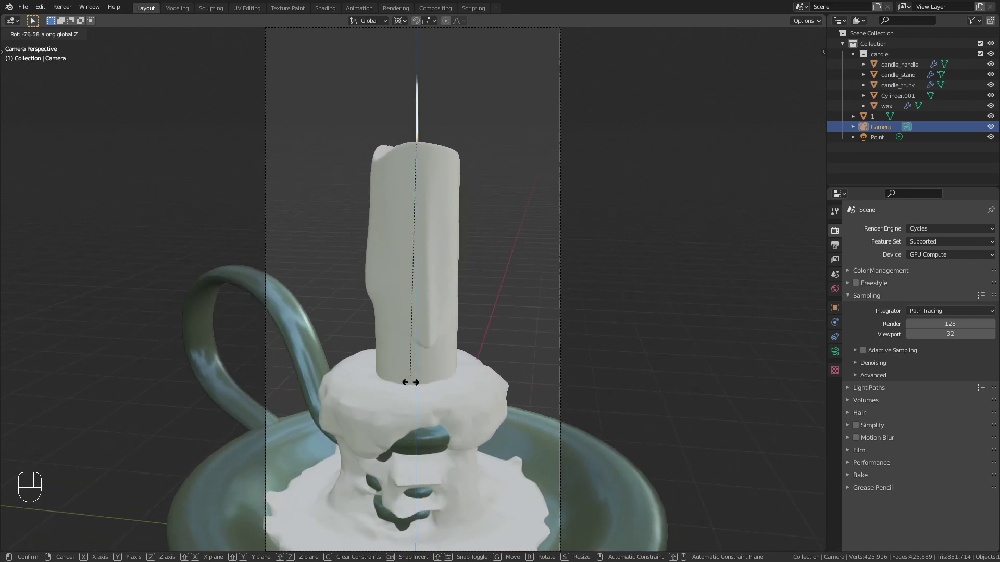
{"action": "left_click", "coordinate": [496, 385]}
Leave camera view, orbit around the candle and select the flame plane '1' seen edge-on
{"action": "key", "text": "KP_0"}
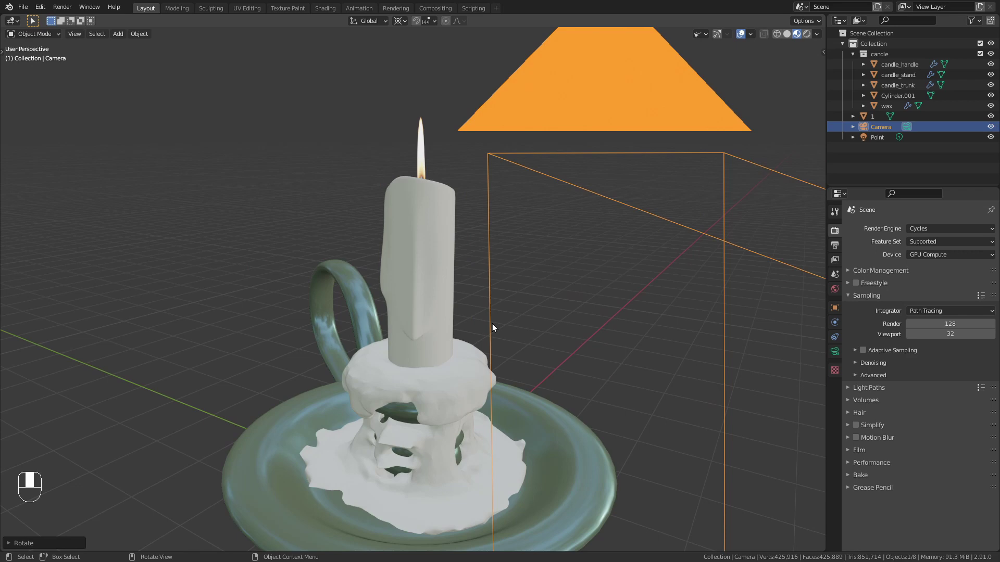
{"action": "middle_click_drag", "start_coordinate": [494, 286], "coordinate": [439, 167]}
{"action": "left_click", "coordinate": [426, 160]}
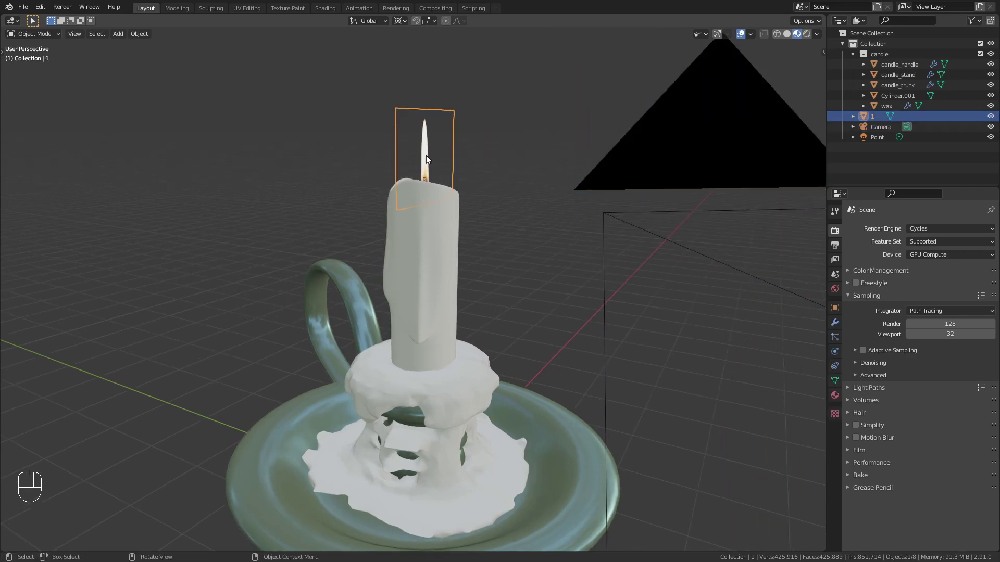
Add a Track To constraint on flame '1' targeting the Camera, Track Axis -Y, Up Z
{"action": "left_click", "coordinate": [833, 366]}
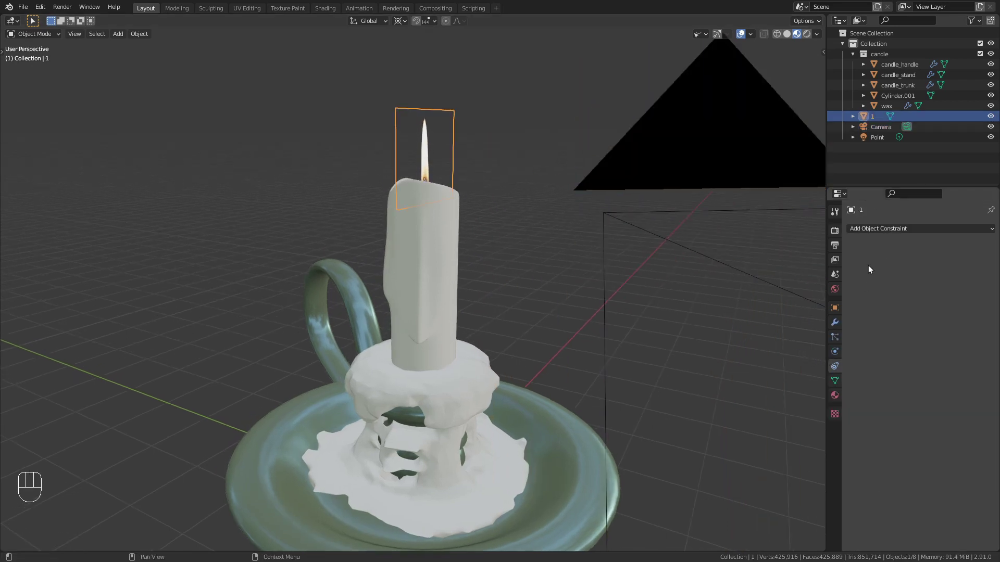
{"action": "left_click", "coordinate": [891, 230]}
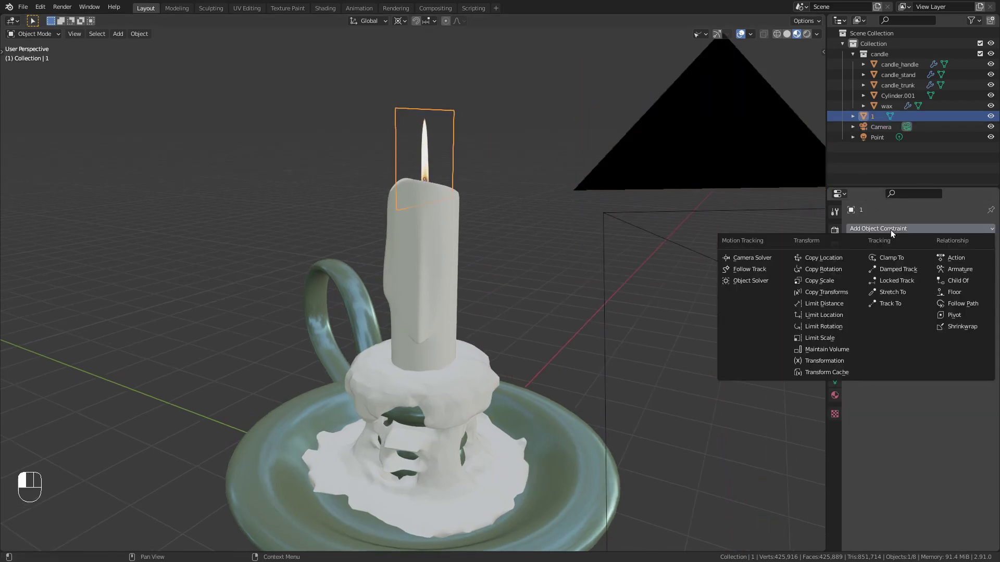
{"action": "left_click", "coordinate": [906, 305]}
{"action": "left_click", "coordinate": [978, 262]}
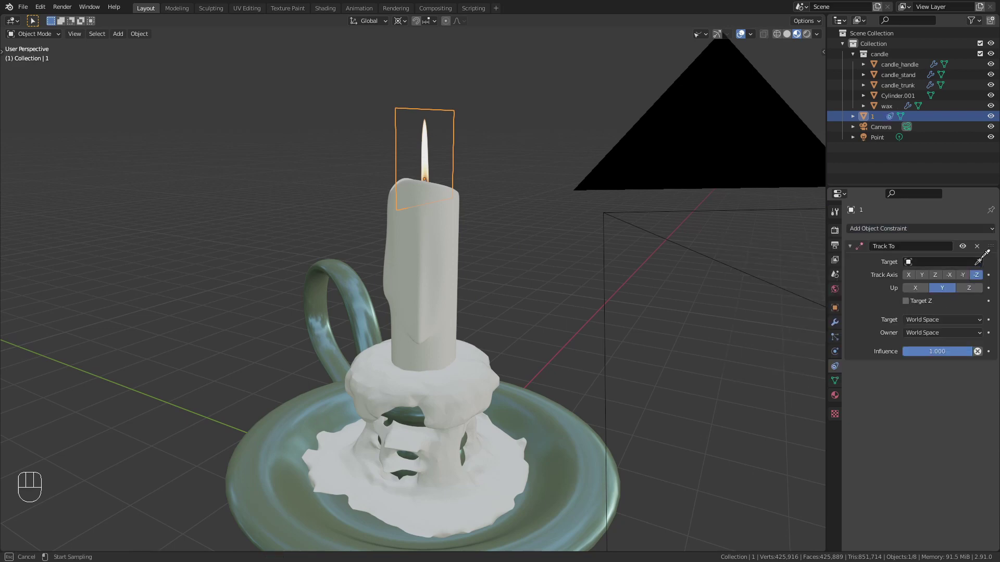
{"action": "left_click", "coordinate": [615, 215]}
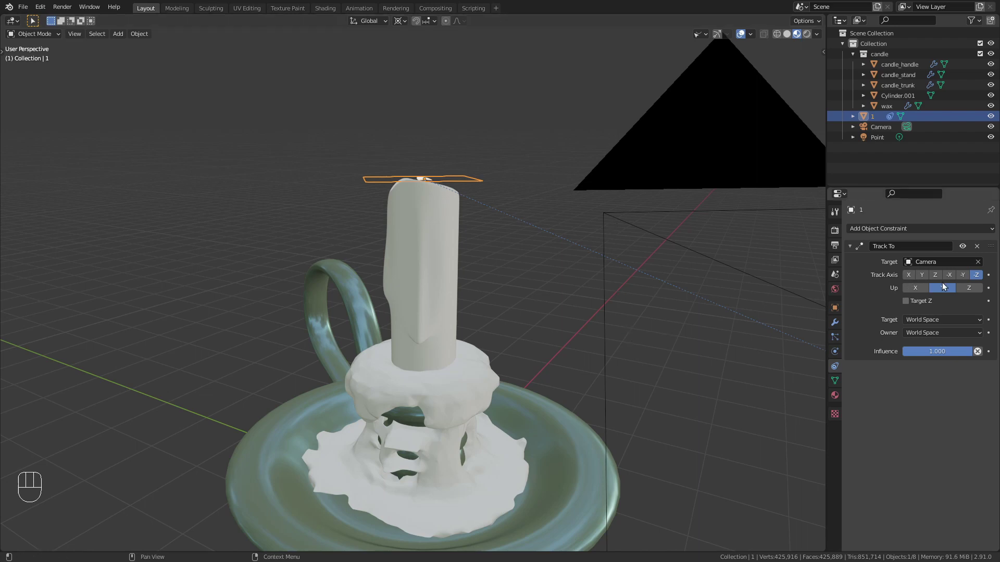
{"action": "left_click", "coordinate": [965, 274]}
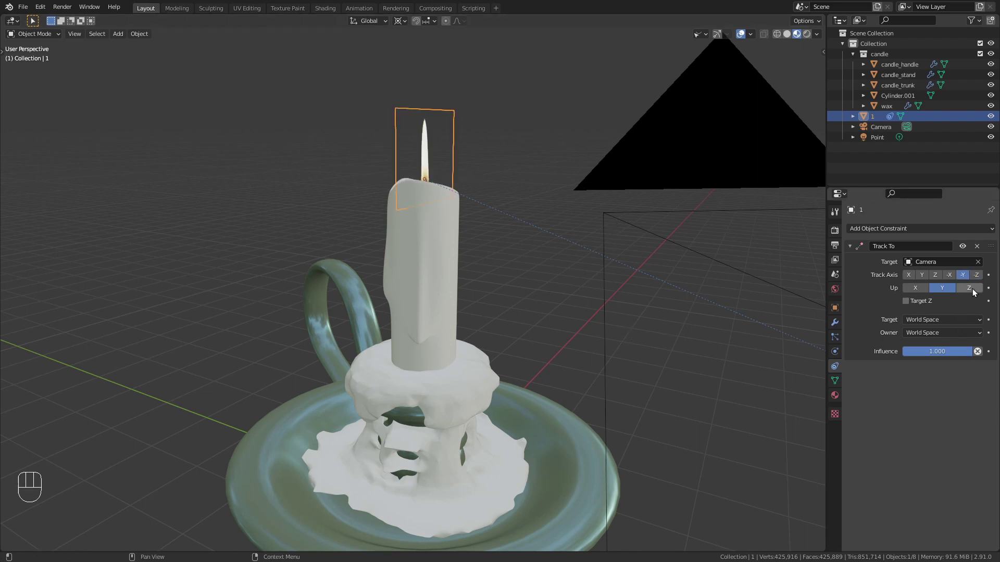
{"action": "left_click", "coordinate": [970, 288]}
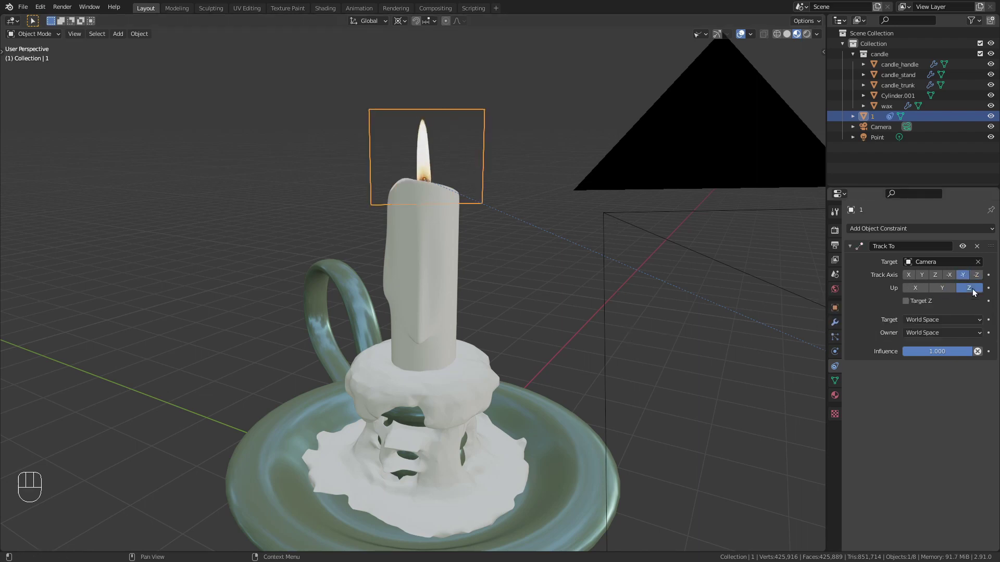
{"action": "left_click", "coordinate": [757, 278]}
{"action": "key", "text": "r"}
{"action": "key", "text": "r"}
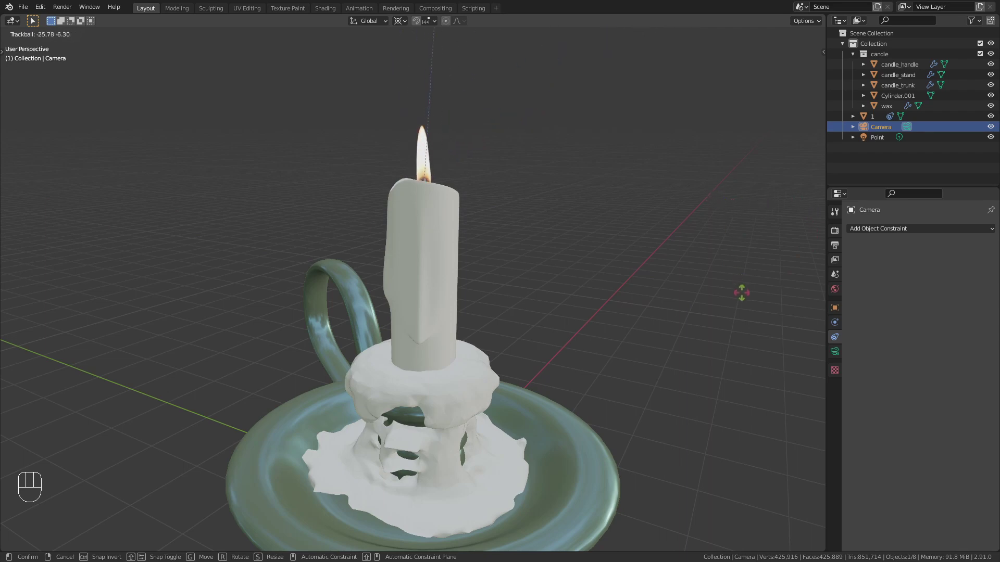
Add a Limit Rotation constraint to the flame with Limit X and Limit Y enabled
{"action": "right_click", "coordinate": [742, 293]}
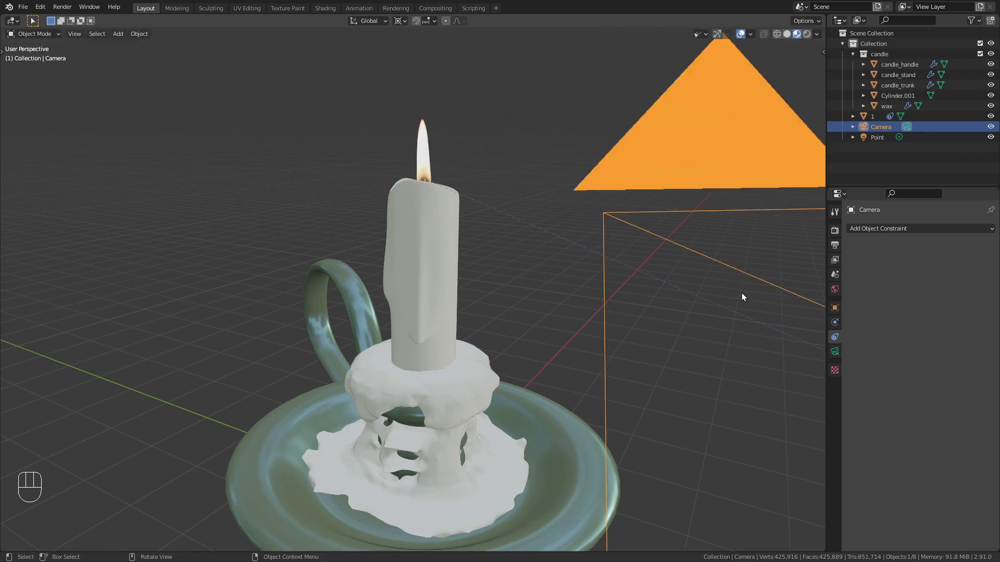
{"action": "left_click", "coordinate": [426, 153]}
{"action": "left_click", "coordinate": [920, 230]}
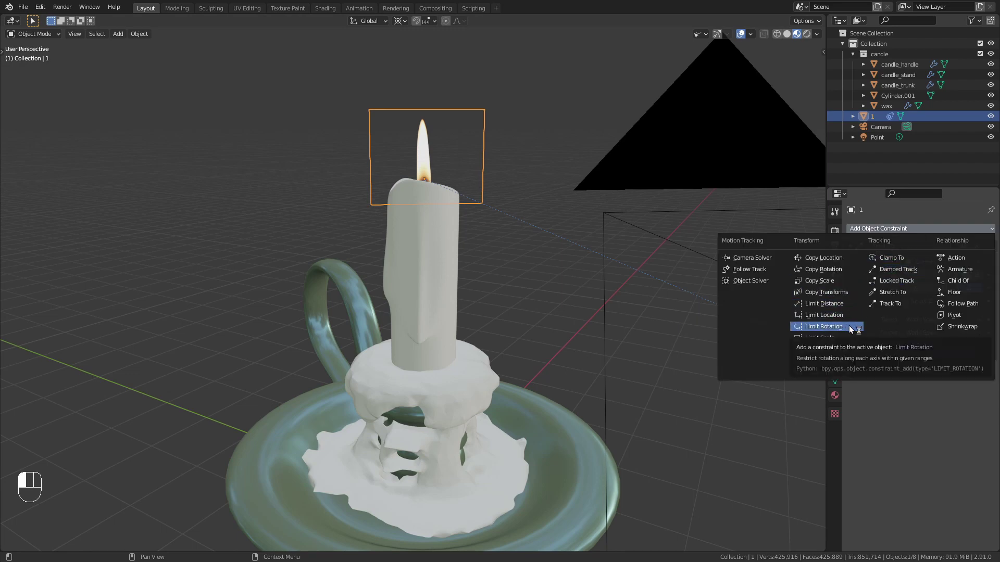
{"action": "left_click", "coordinate": [824, 326]}
{"action": "left_click", "coordinate": [909, 385]}
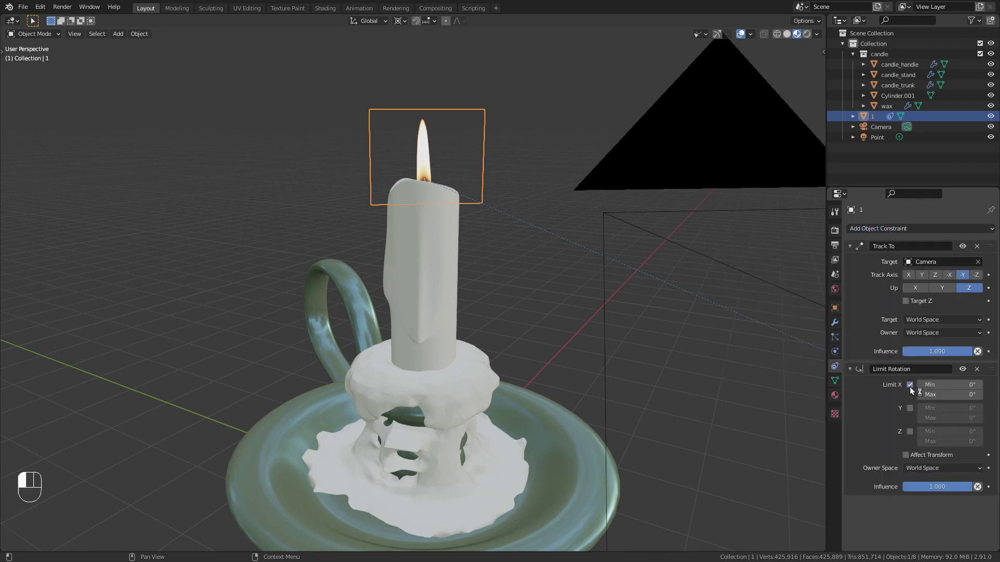
{"action": "left_click", "coordinate": [910, 408]}
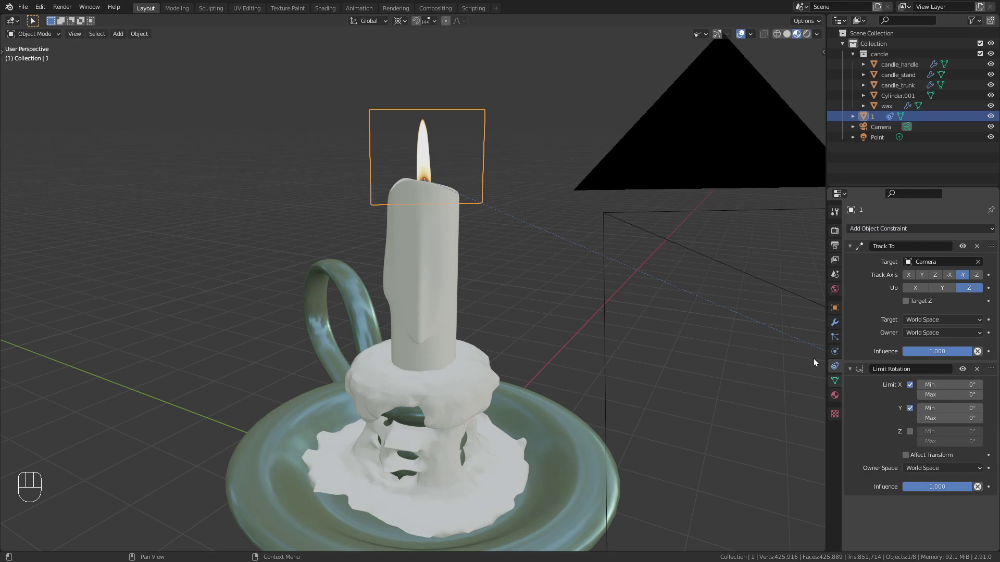
{"action": "left_click", "coordinate": [733, 268]}
{"action": "key", "text": "r"}
{"action": "key", "text": "r"}
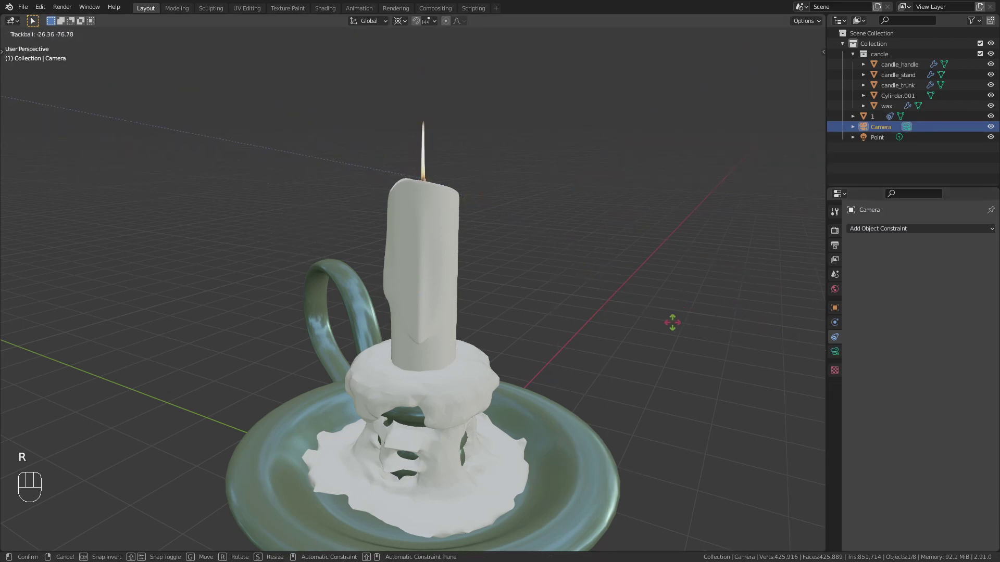
In camera view, rotate the Camera about Z around the candle to check the flame faces it
{"action": "right_click", "coordinate": [58, 340]}
{"action": "key", "text": "KP_0"}
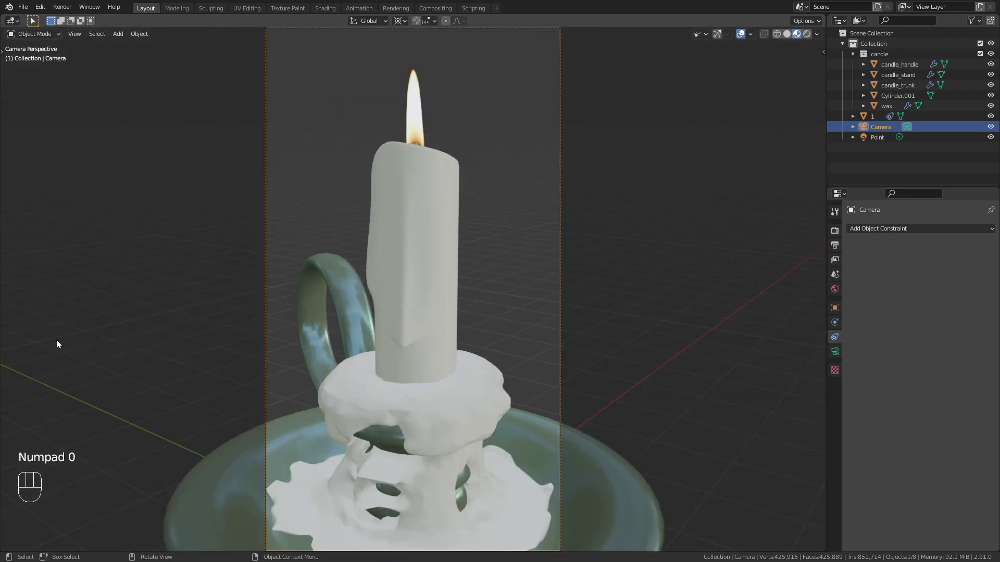
{"action": "key", "text": "r"}
{"action": "key", "text": "z"}
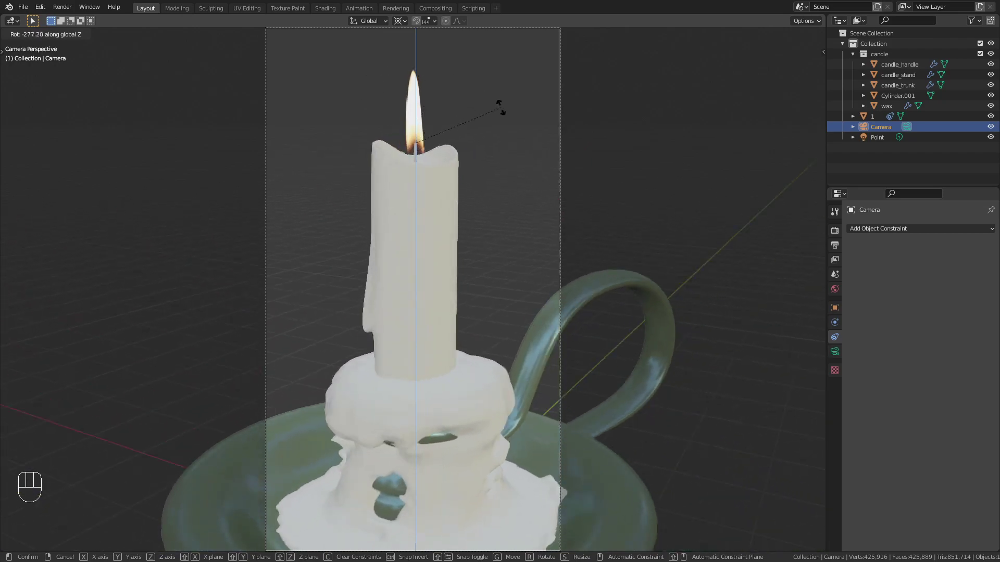
{"action": "left_click", "coordinate": [528, 137]}
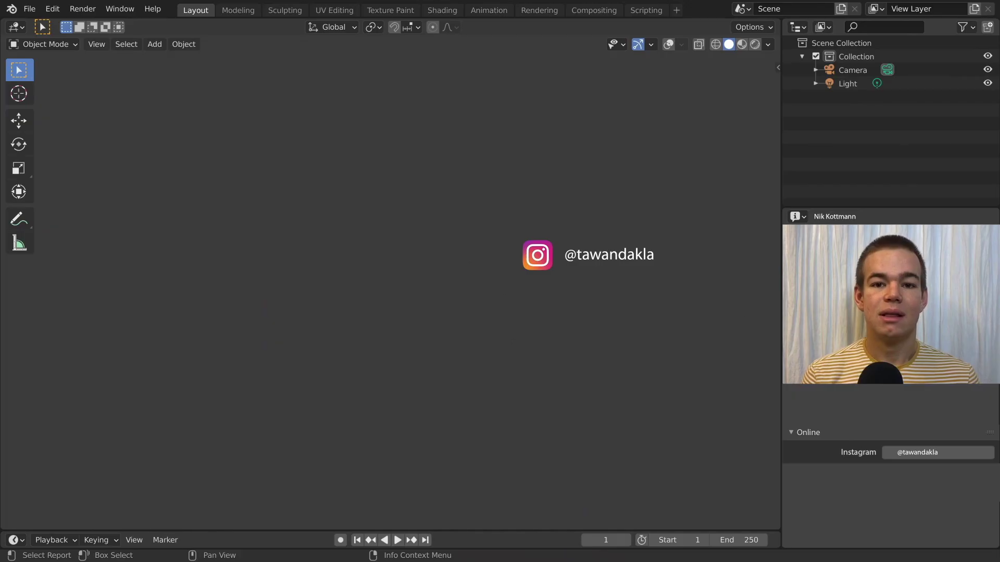